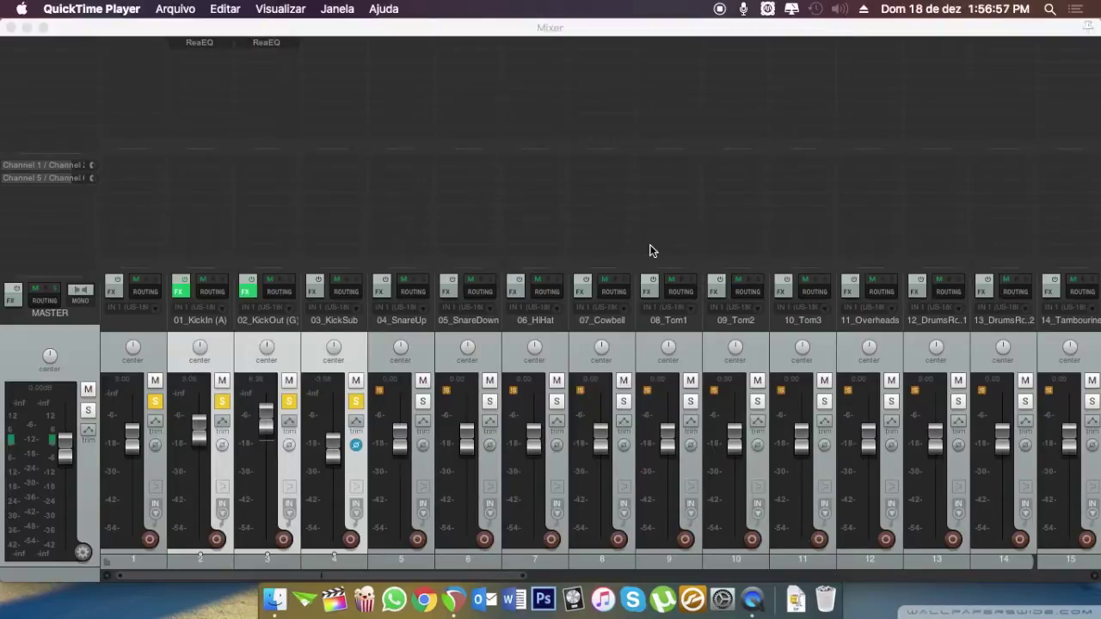
left_click(234, 359)
left_click(327, 359)
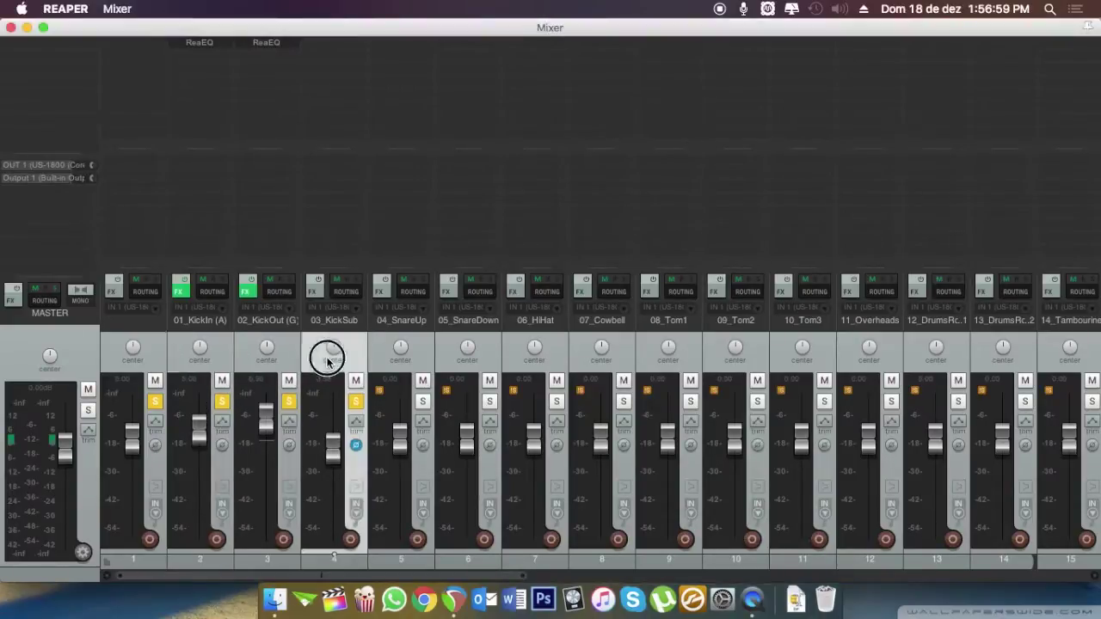
left_click(233, 364)
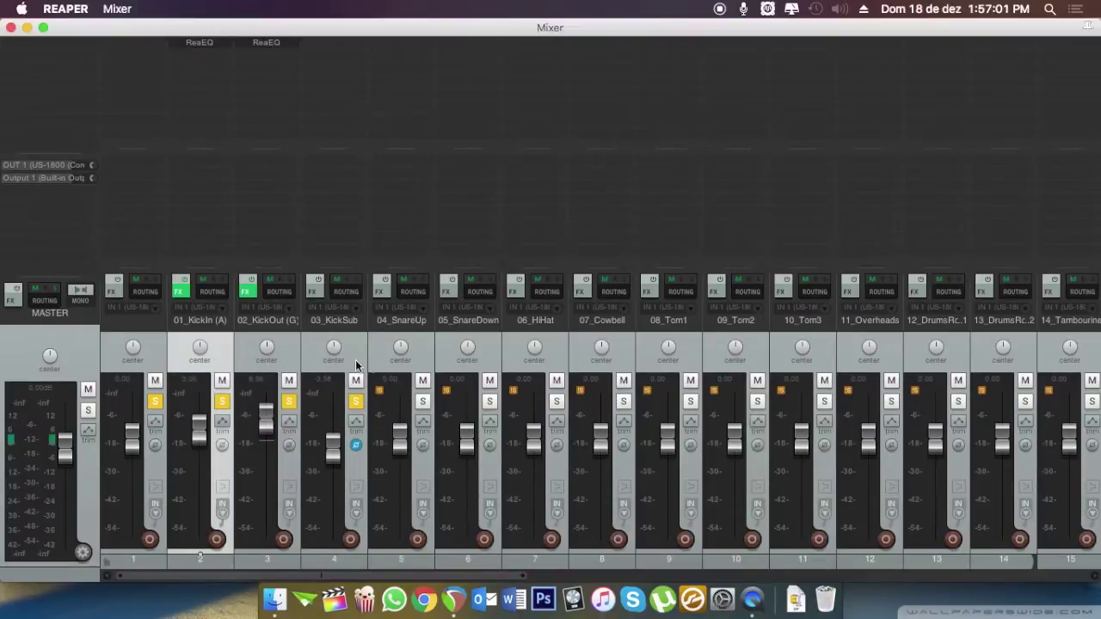
left_click(324, 359)
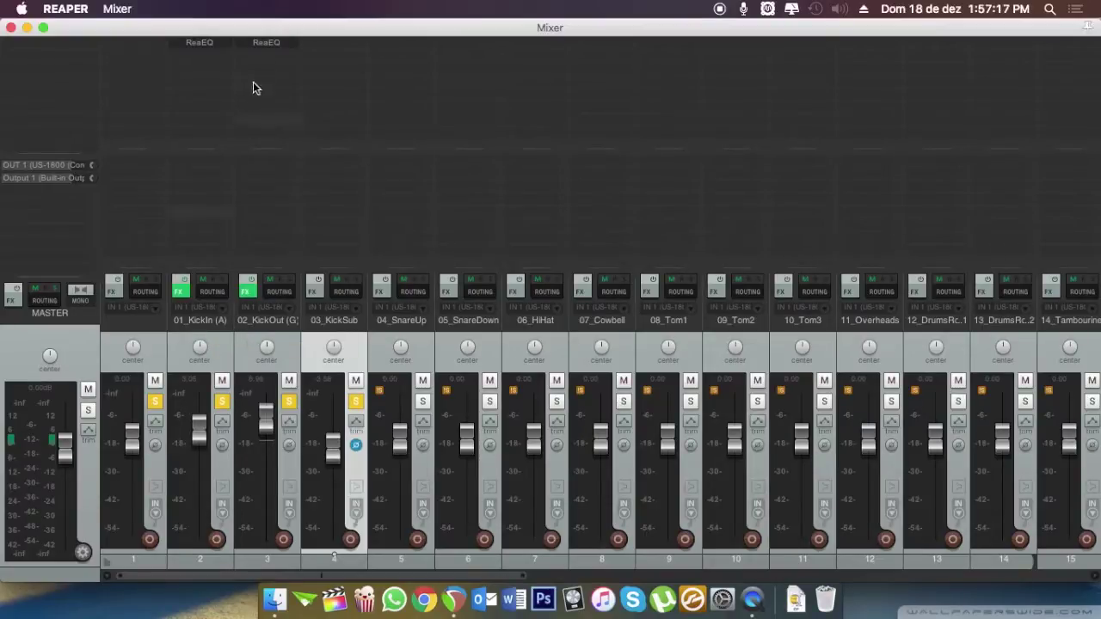
- Review the ReaEQ filter settings on tracks 02_KickOut (G) and 01_KickIn (A)
left_click(267, 43)
left_click_drag(307, 49, 667, 235)
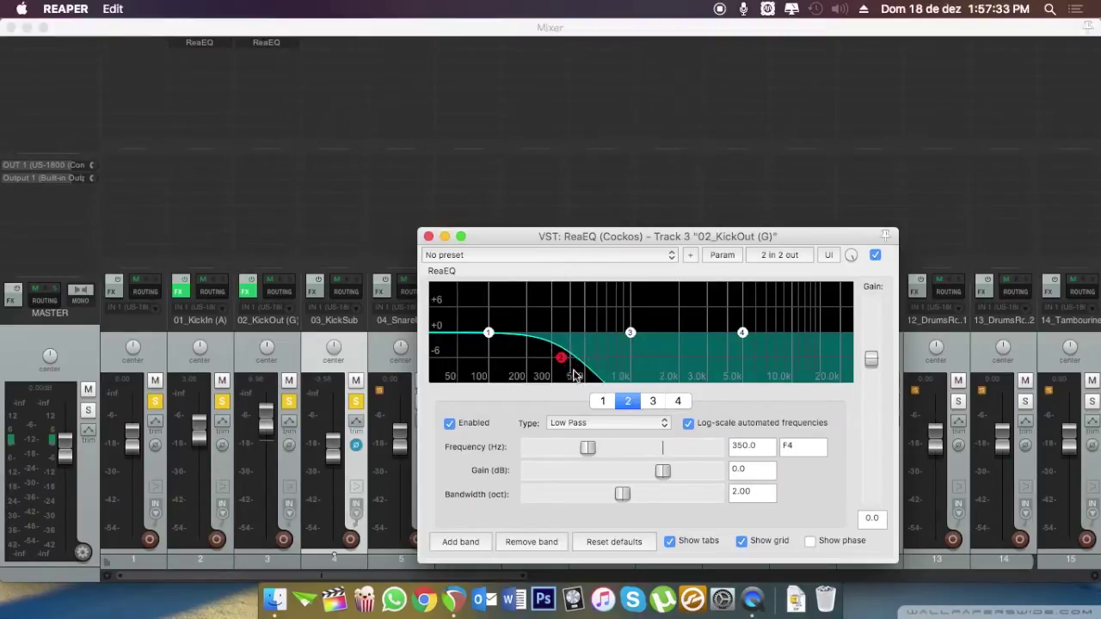
left_click(429, 237)
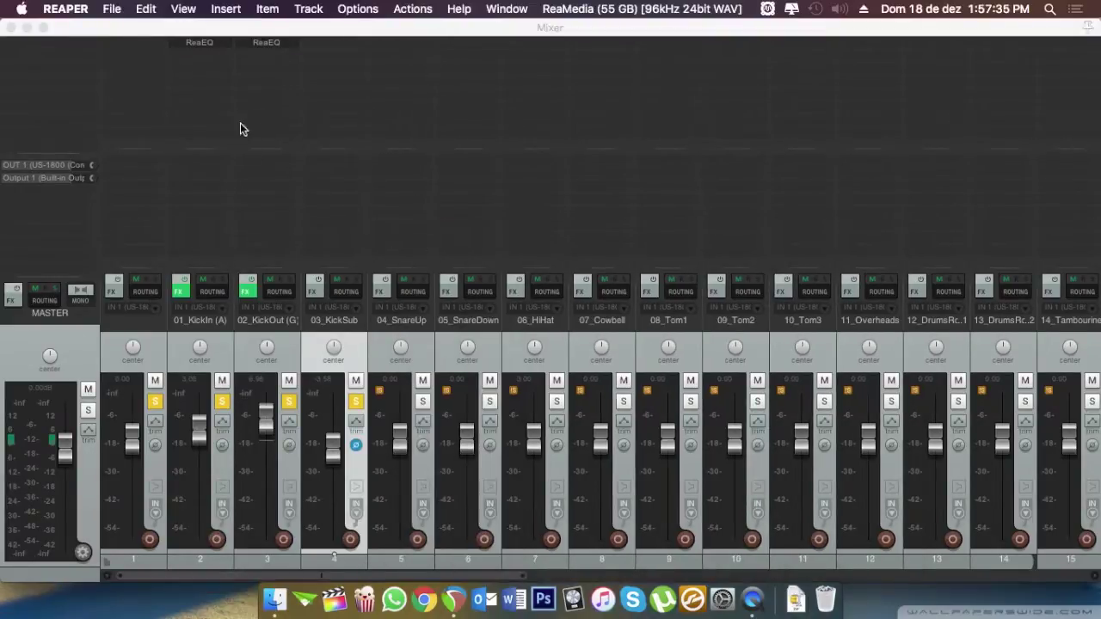
left_click(215, 41)
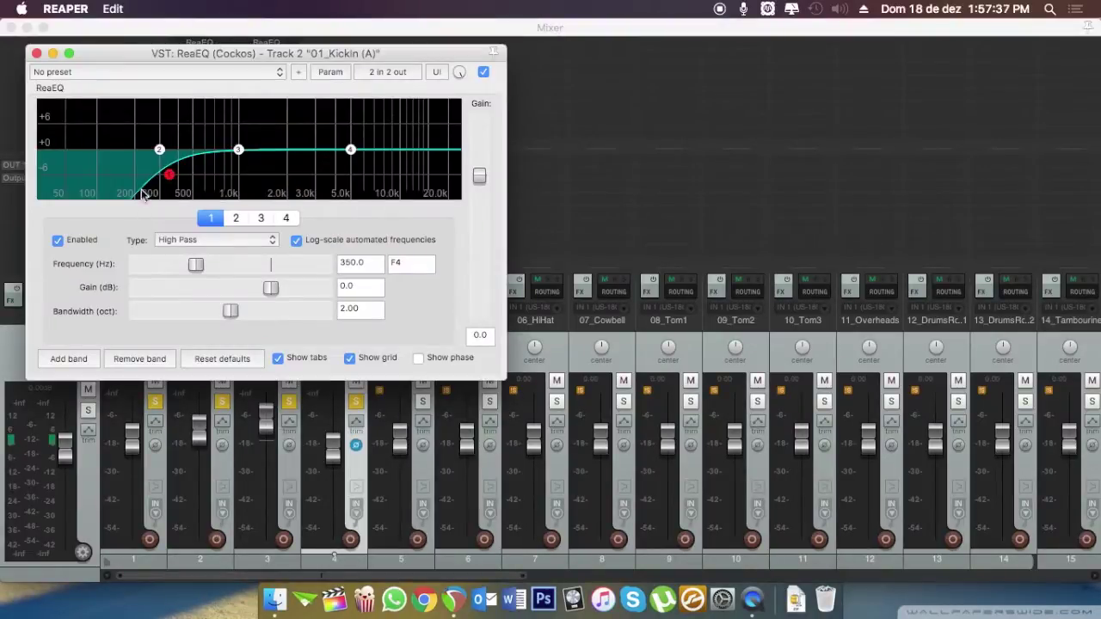
left_click(37, 53)
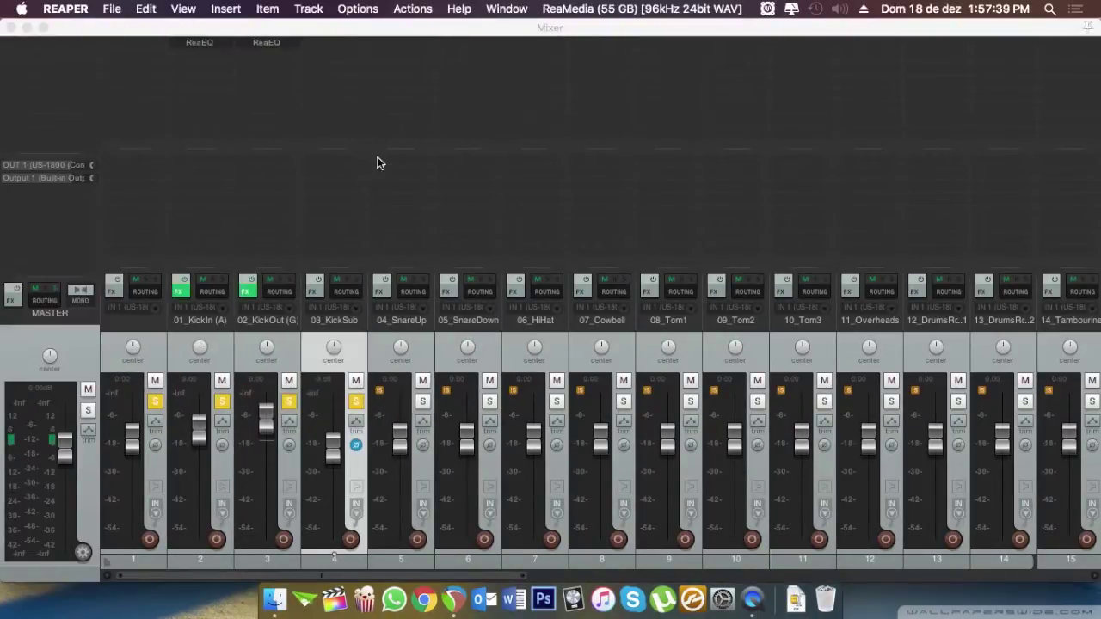
- Turn off solo on tracks 03_KickSub and 02_KickOut (G), and audition 01_KickIn (A) by itself
left_click(293, 352)
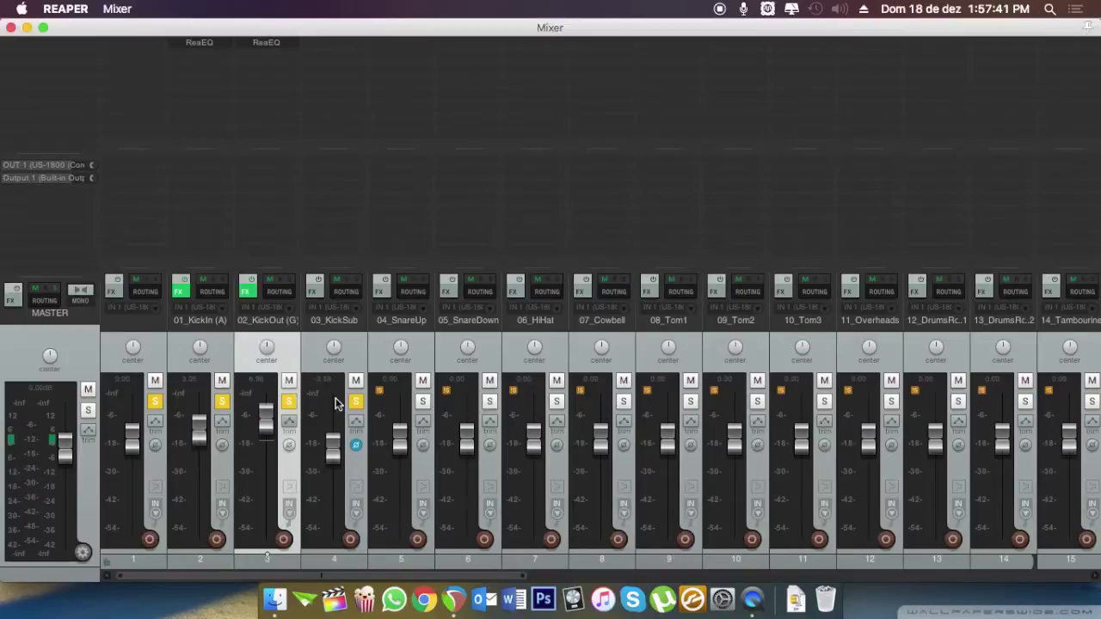
left_click(355, 401)
left_click(288, 401)
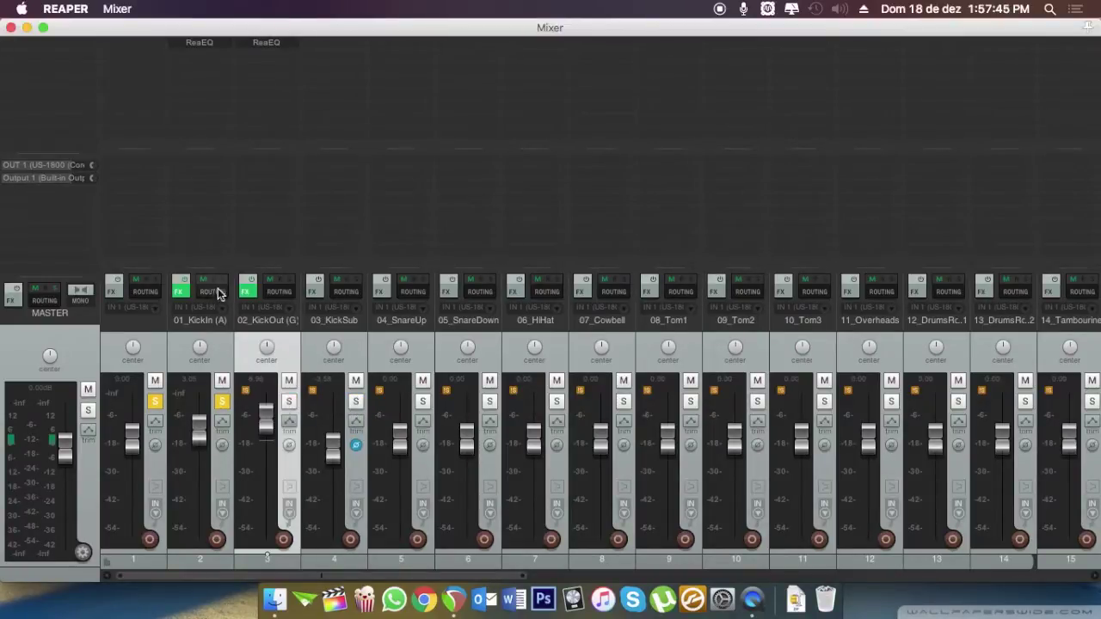
left_click(227, 334)
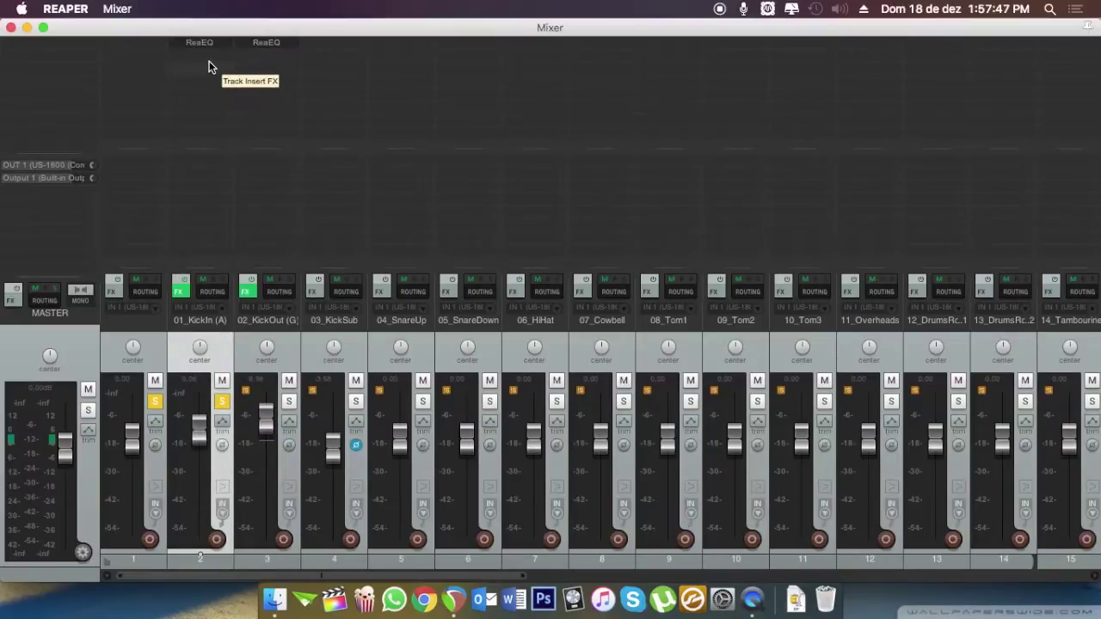
key("space")
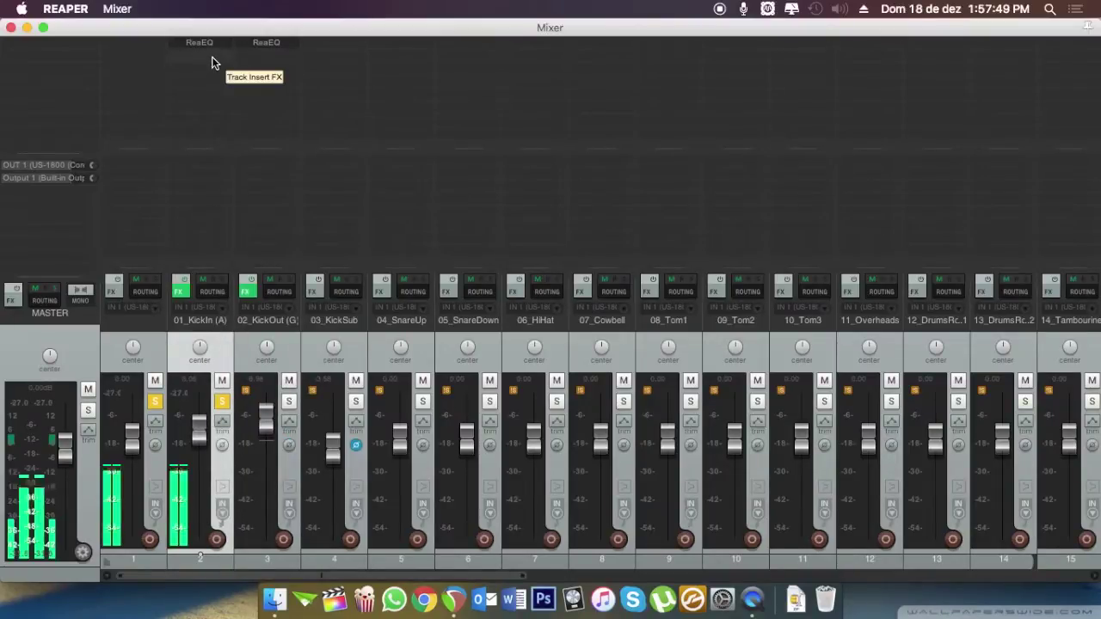
- Insert the AU version of iZotope Neutron Exciter on track 01_KickIn (A) and dismiss its preset manager
double_click(213, 62)
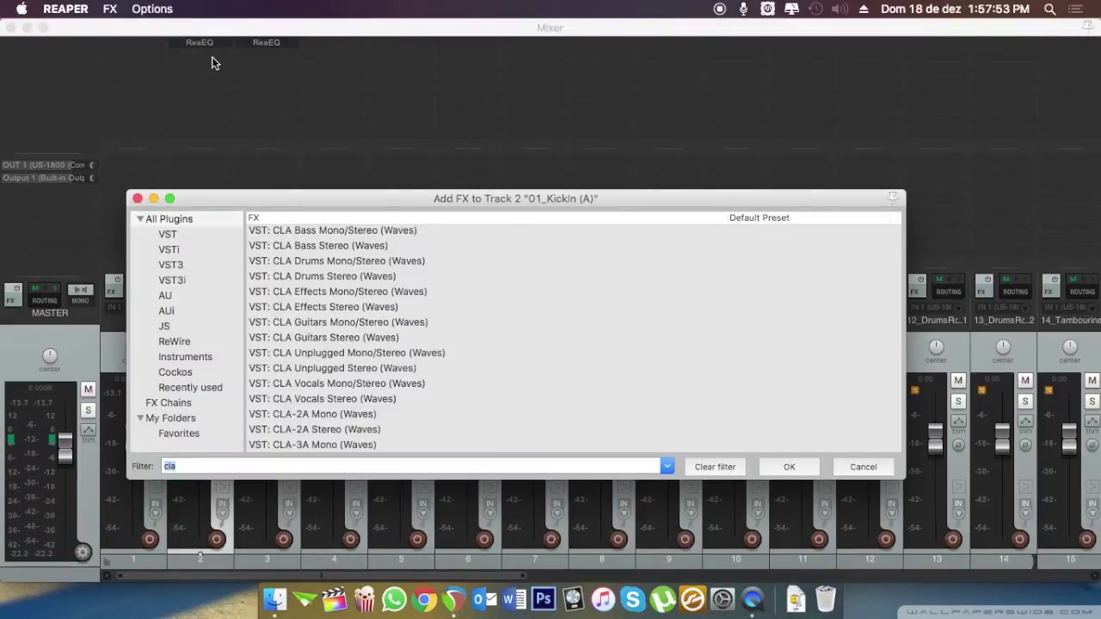
type("ecx")
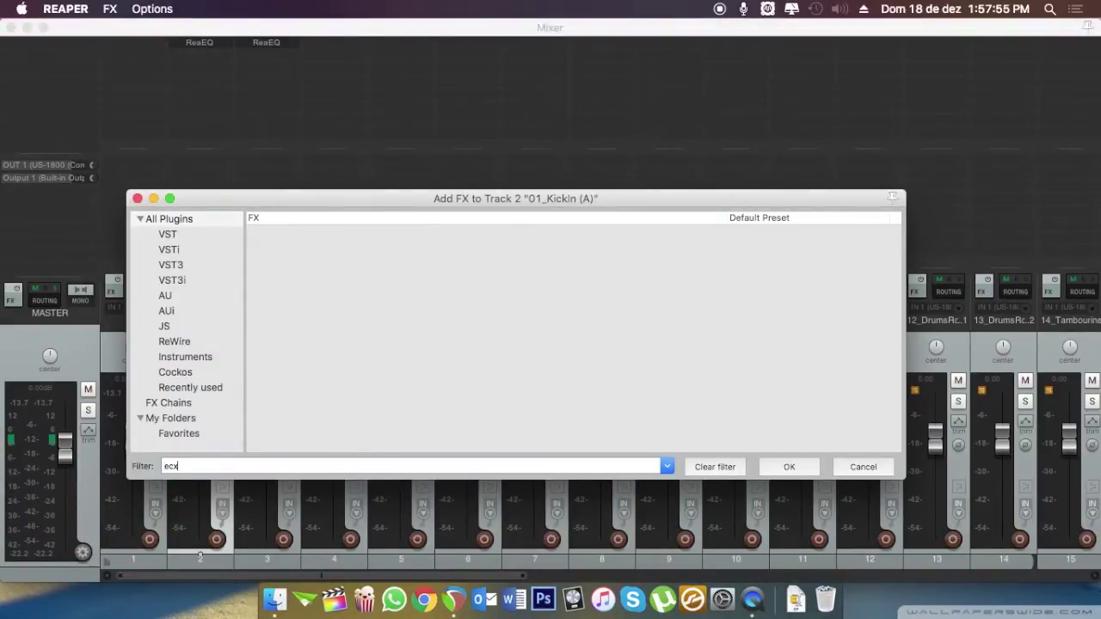
type("c")
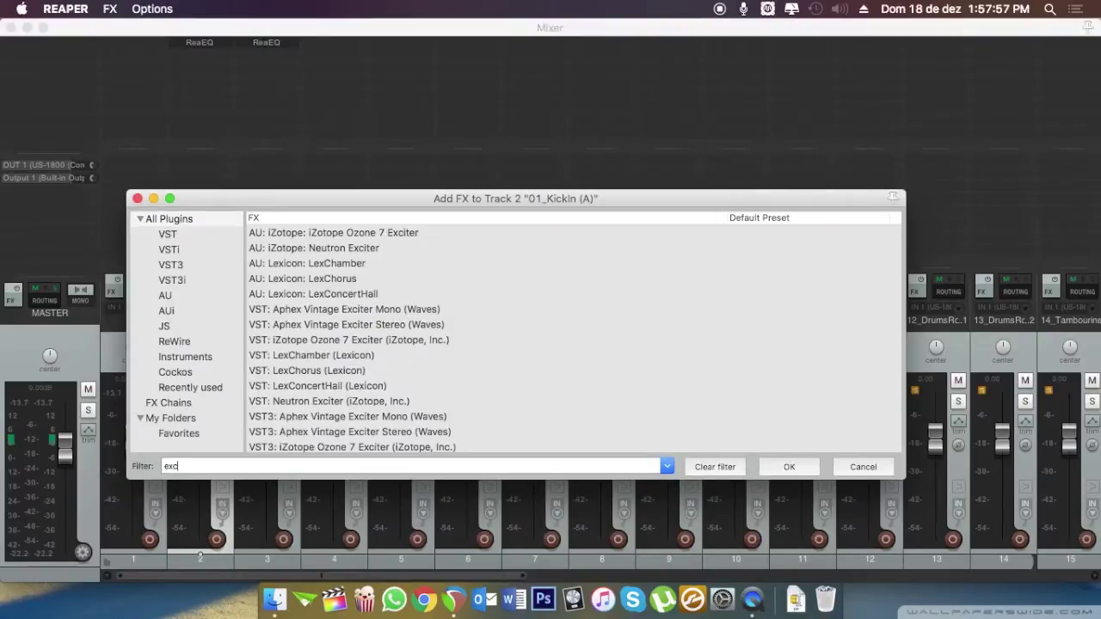
left_click(354, 250)
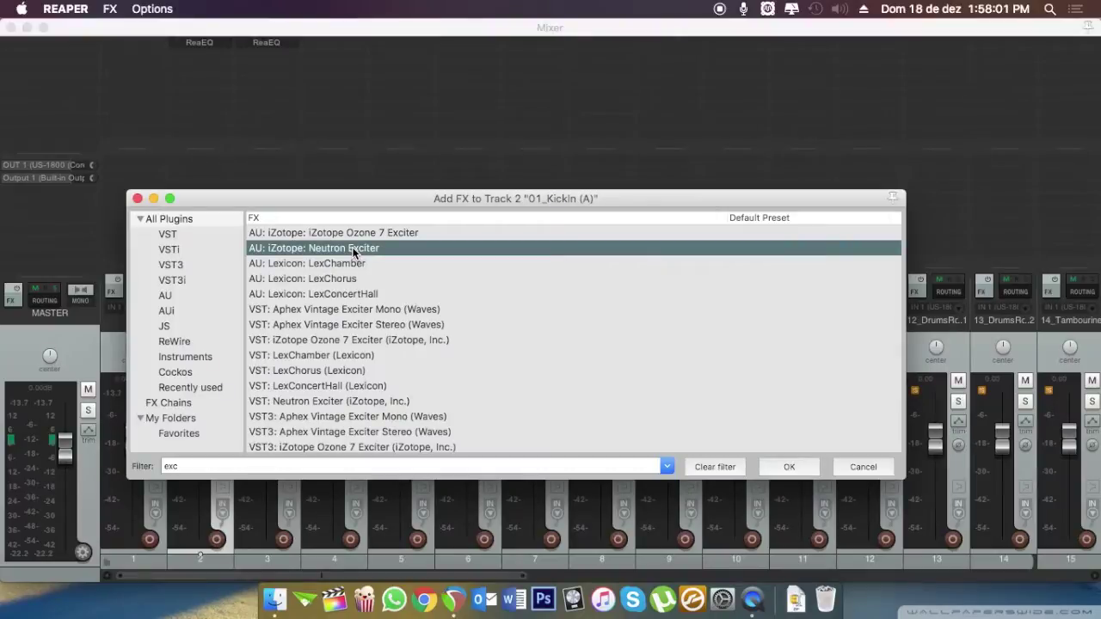
double_click(353, 249)
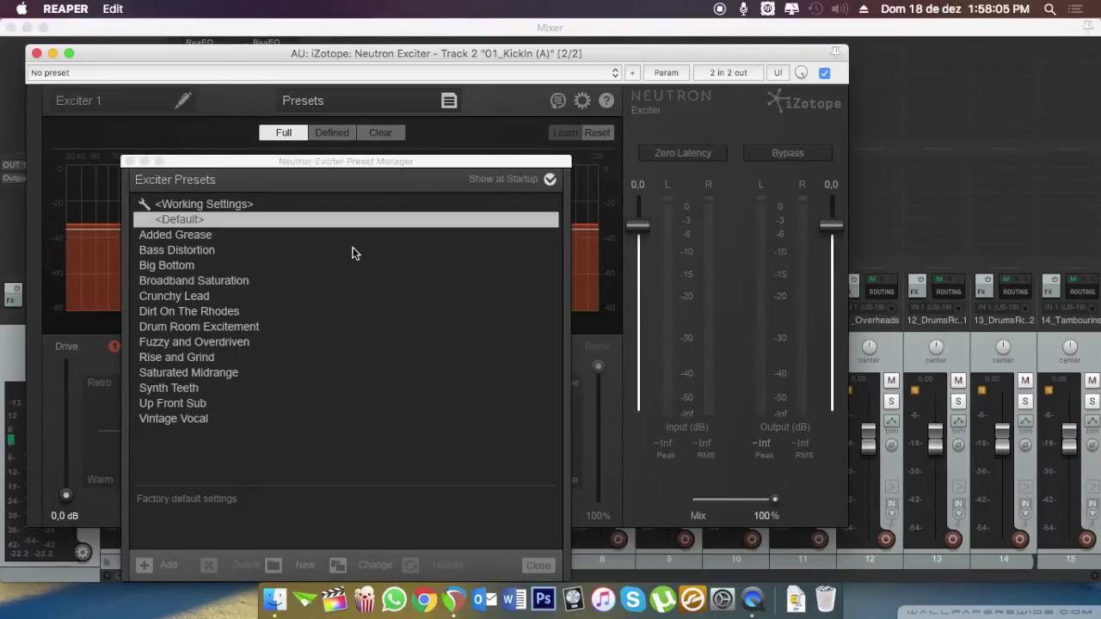
left_click(127, 161)
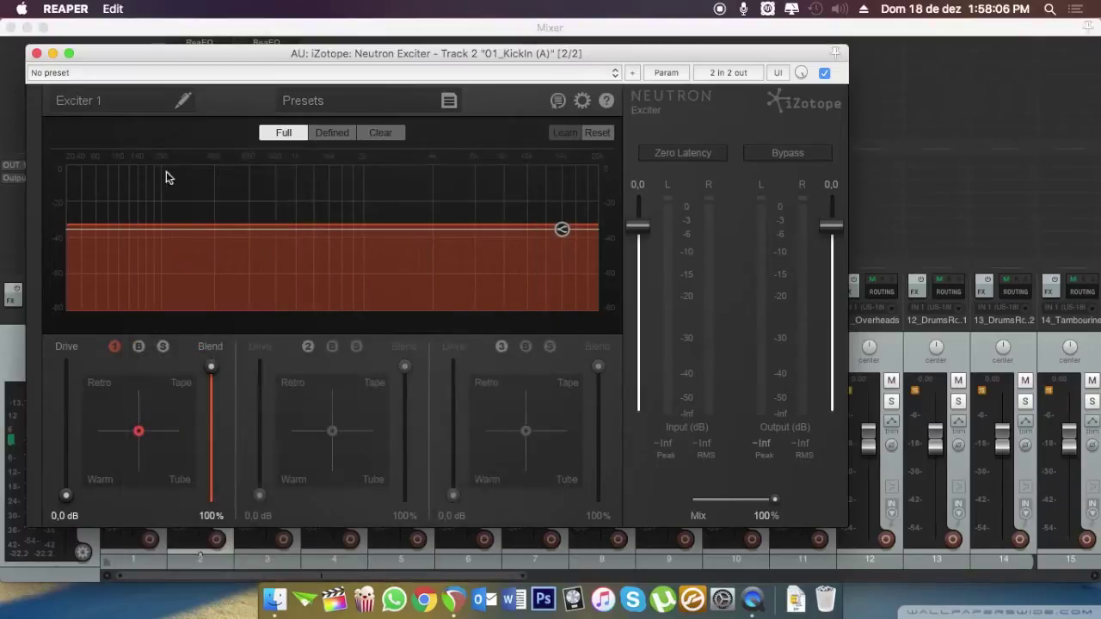
- Enable bands 2 and 3 in the Neutron Exciter and slightly lower the crossover between them
left_click(501, 346)
left_click(307, 346)
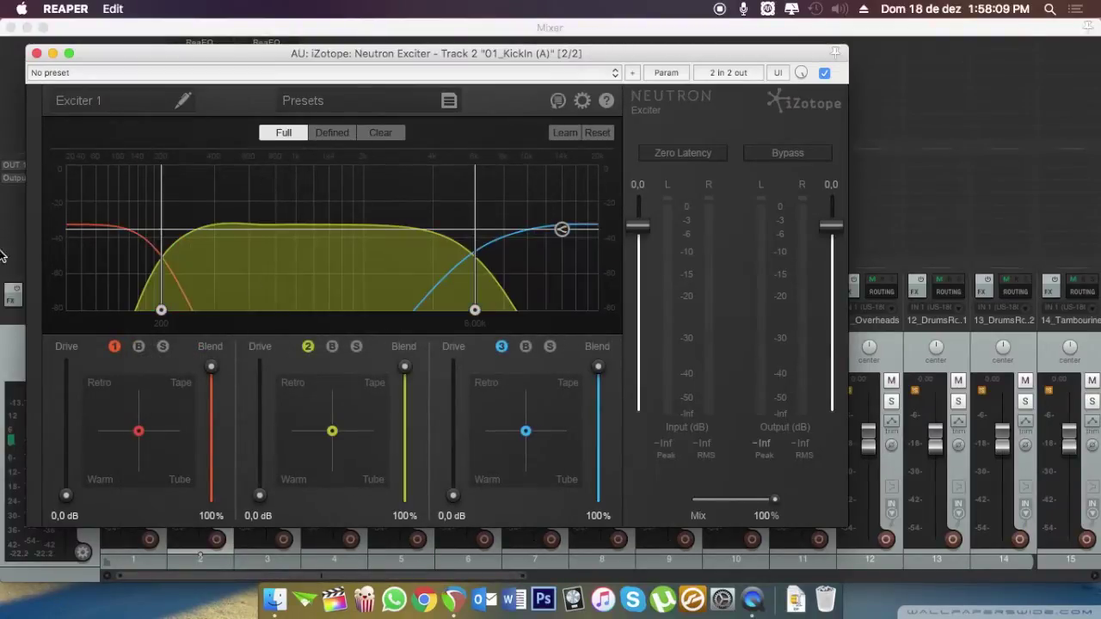
mouse_move(473, 311)
left_mouse_down()
mouse_move(407, 307)
mouse_move(469, 311)
left_mouse_up()
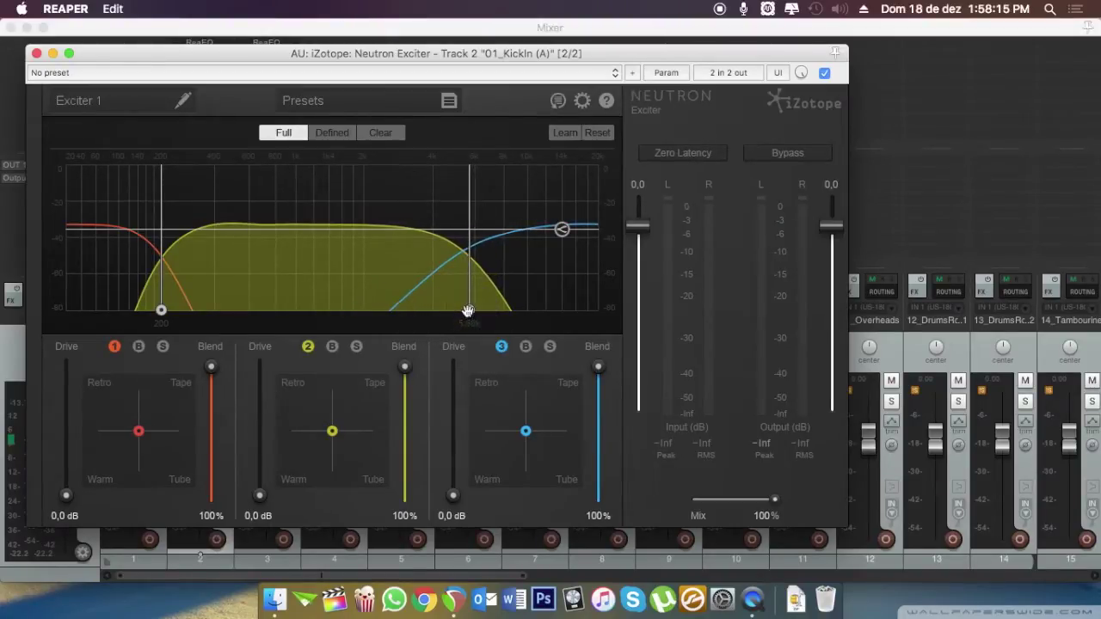
- While auditioning, set exciter band 3 to 11.6 dB drive with Tube character and lower its crossover to about 3.14 kHz
left_click_drag(453, 499, 457, 368)
key("space")
left_click_drag(525, 431, 577, 483)
left_click_drag(453, 372, 451, 395)
left_click_drag(469, 312, 407, 310)
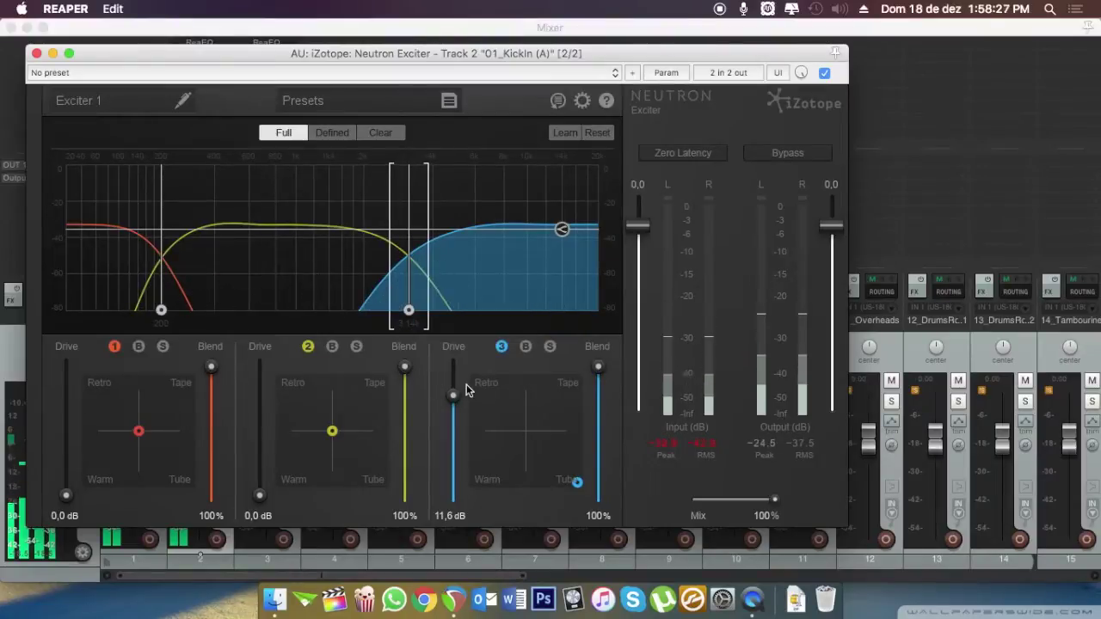
key("space")
key("Escape")
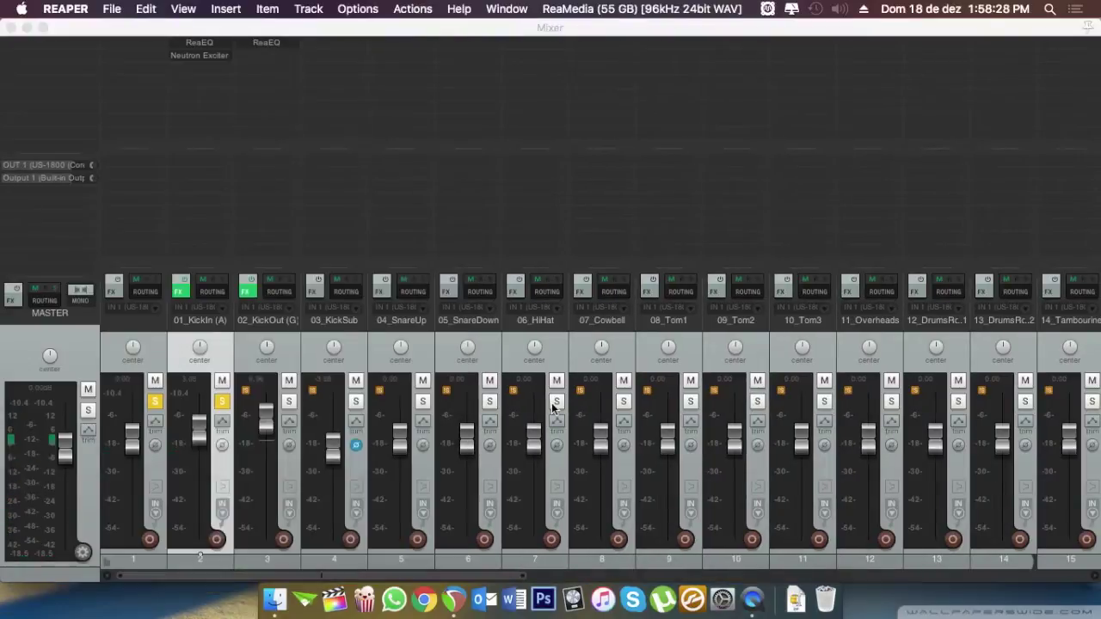
- Insert the VST SSLChannel Mono (Waves) plug-in on track 01_KickIn (A) after the exciter
double_click(202, 69)
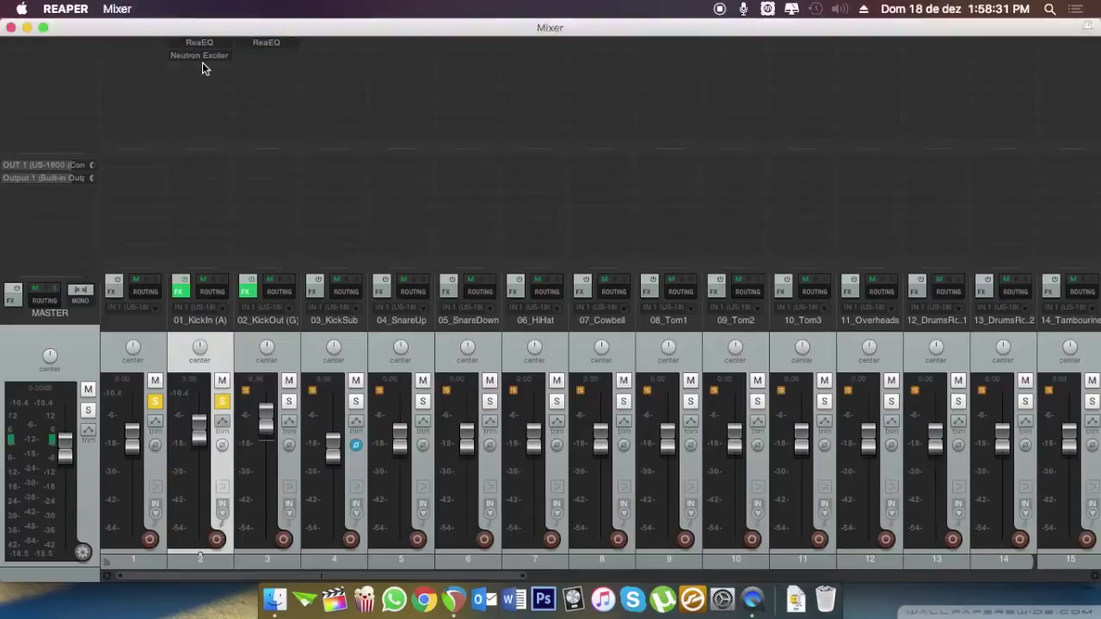
type("ss")
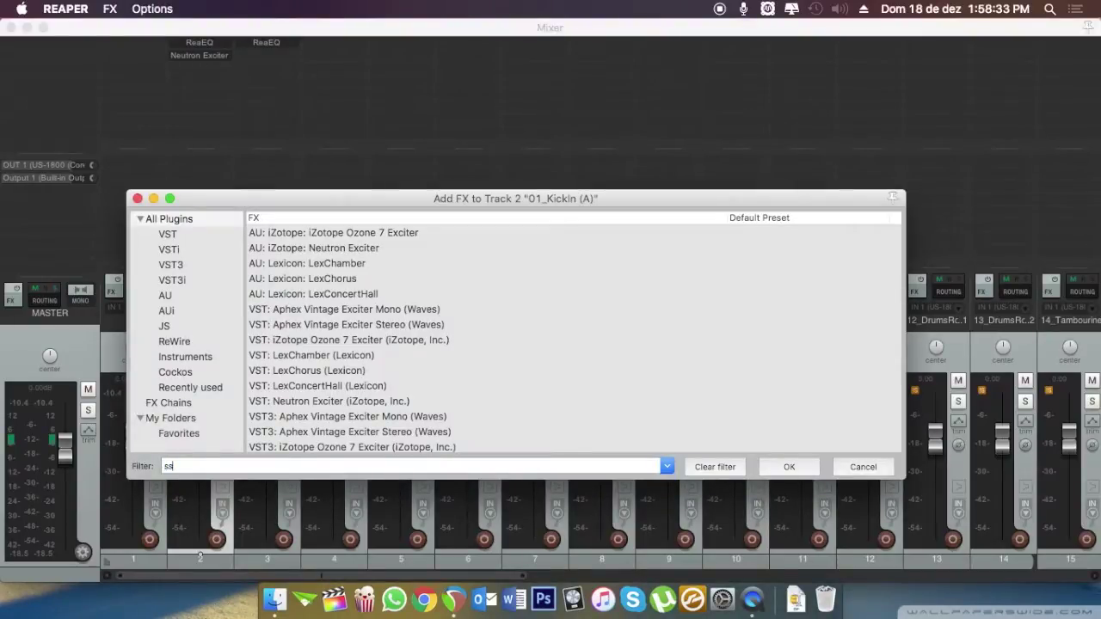
type("l")
left_click(338, 234)
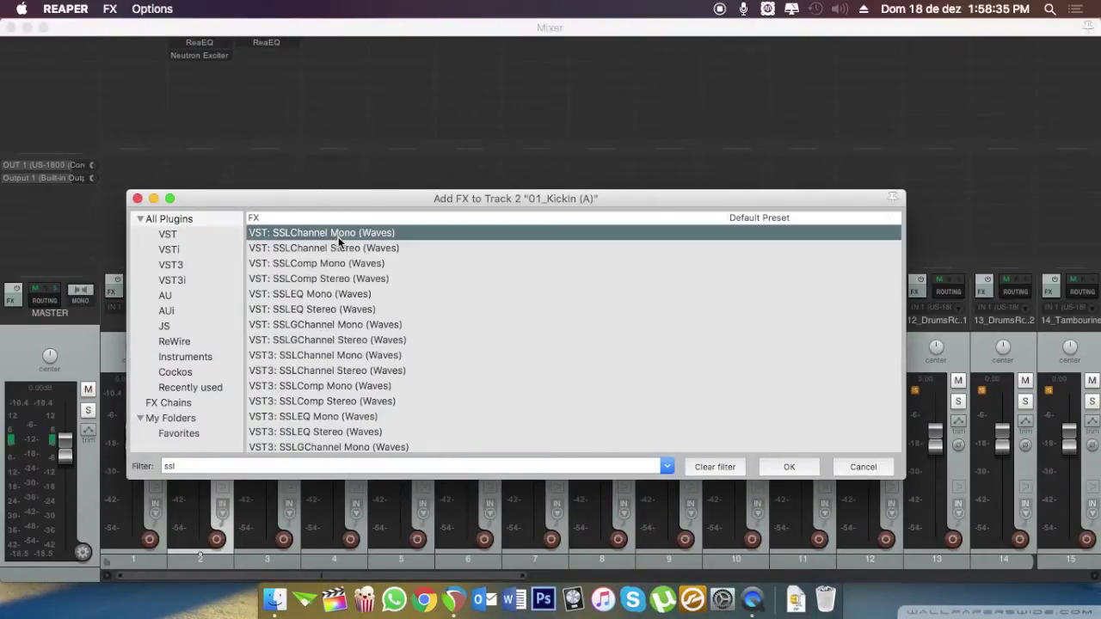
left_click(349, 249)
double_click(362, 234)
- Set the SSL channel's high-pass filter to 350 Hz and boost the HF band by about 9 dB near 14 kHz
left_click_drag(63, 126, 65, 96)
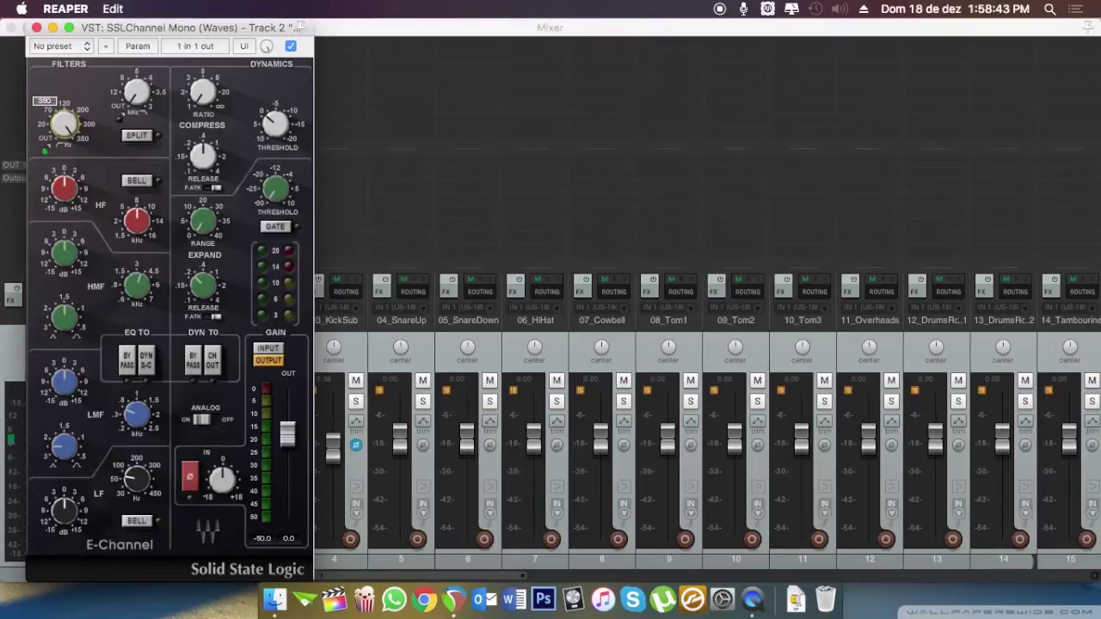
left_click_drag(140, 22, 467, 19)
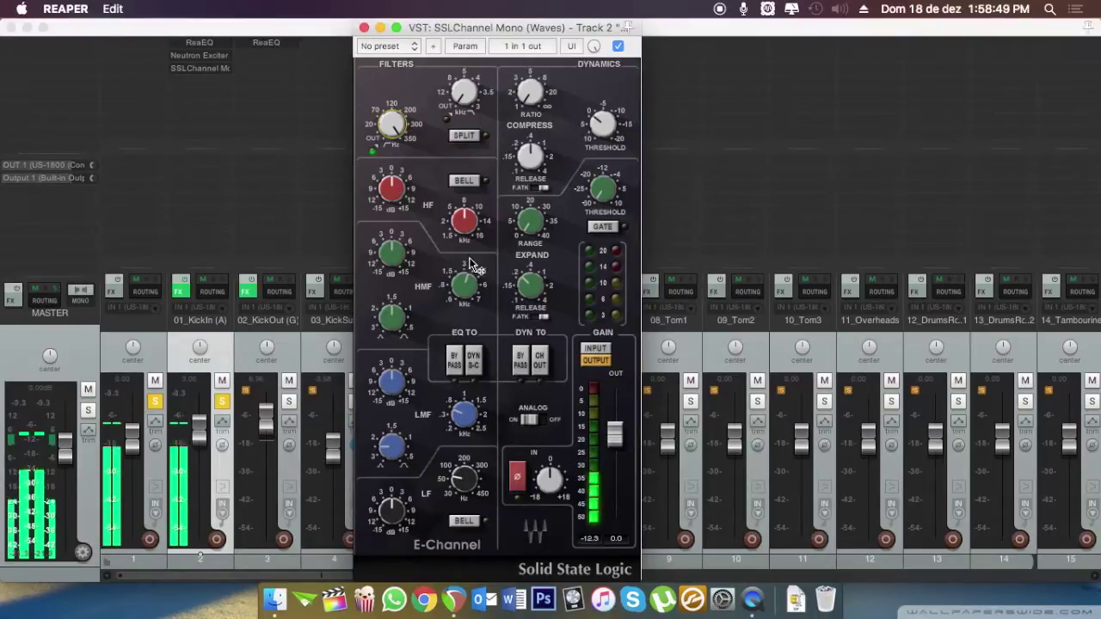
left_click_drag(466, 225, 466, 198)
left_click_drag(391, 187, 391, 172)
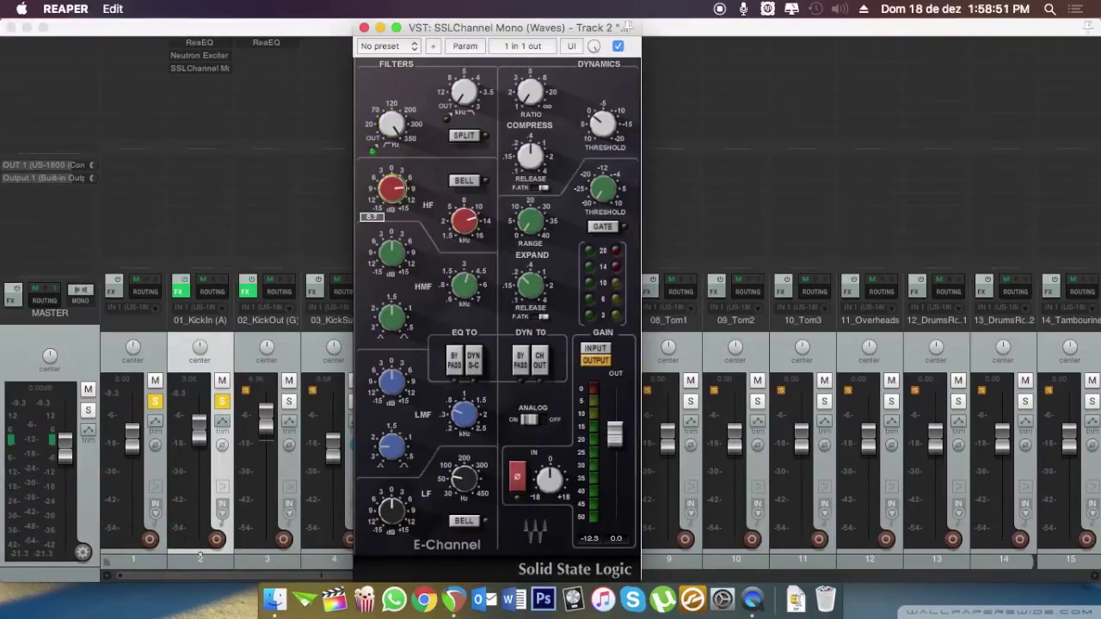
left_click_drag(465, 221, 464, 224)
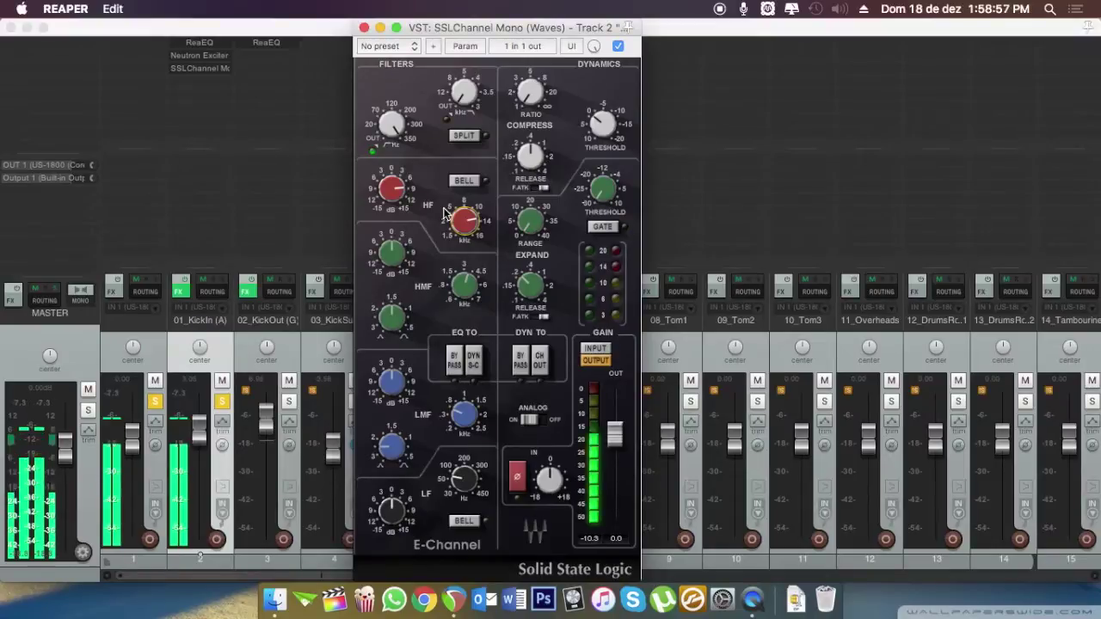
- Boost the SSL channel's HMF band by about 6 dB near 6 kHz while listening to the kick
left_click_drag(464, 283, 465, 285)
left_click_drag(392, 251, 391, 246)
left_click_drag(465, 286, 464, 286)
left_click_drag(391, 251, 391, 255)
key("space")
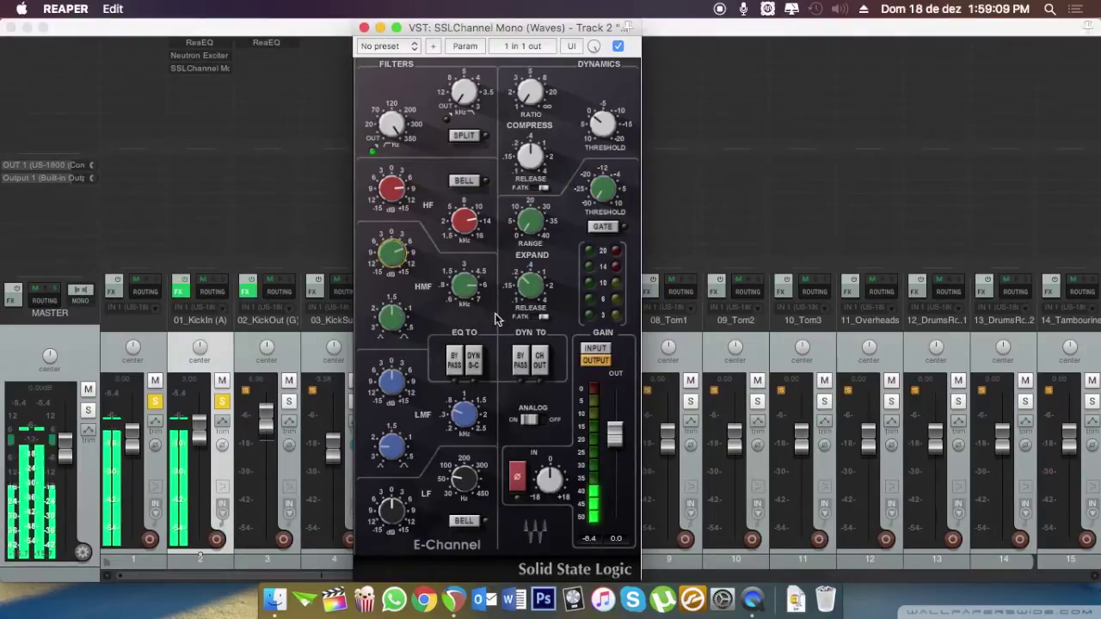
- Raise the SSL channel's expander range and set the expander threshold to about -4.7
left_click(530, 222)
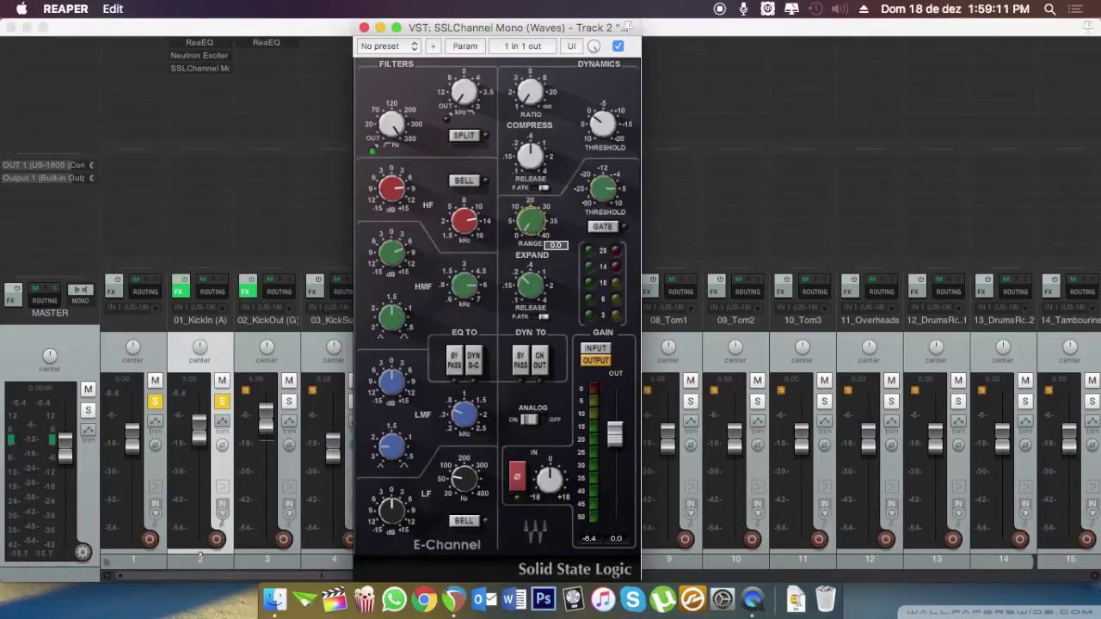
left_click_drag(529, 222, 529, 198)
left_click(603, 189)
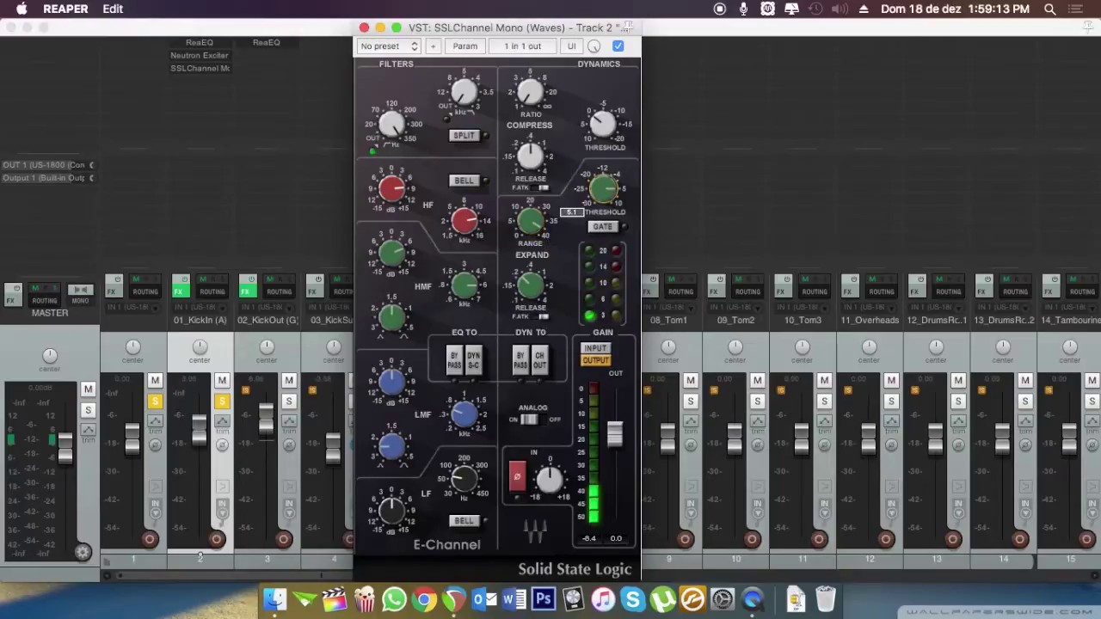
left_click_drag(602, 231, 602, 249)
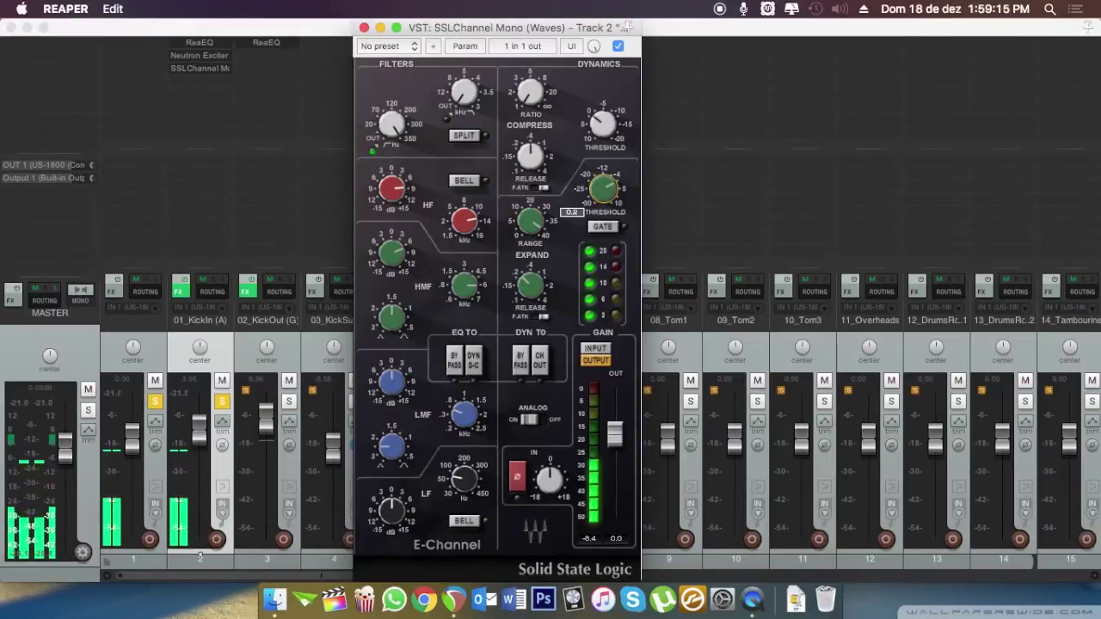
left_click_drag(603, 190, 603, 210)
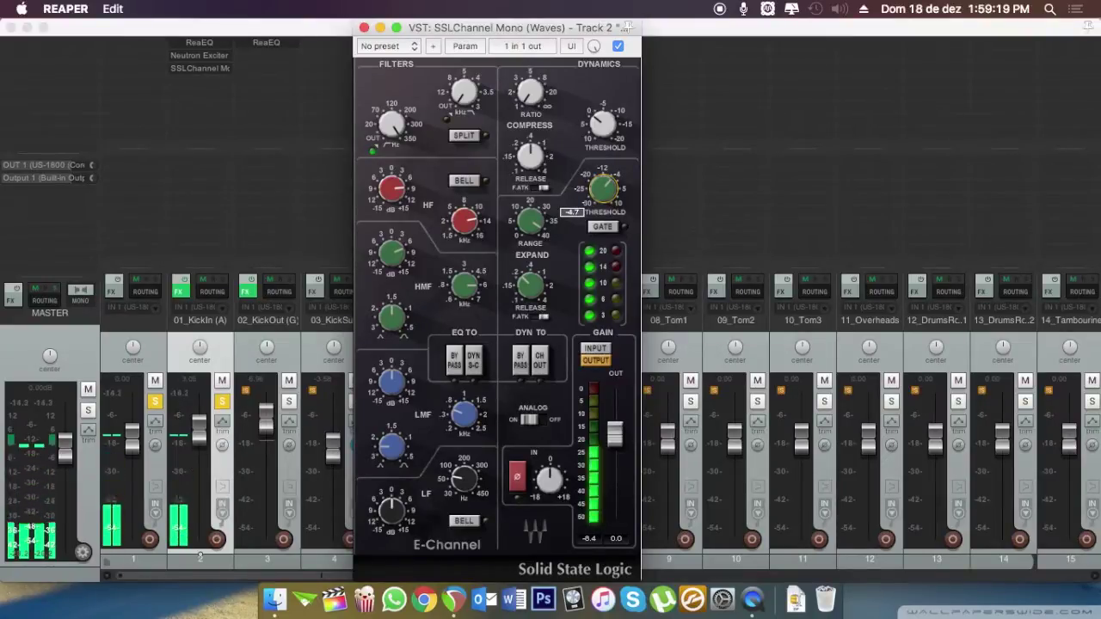
- Shorten the expander release to its 0.10 minimum and toggle the expander's fast-attack switch
left_click_drag(531, 286, 532, 303)
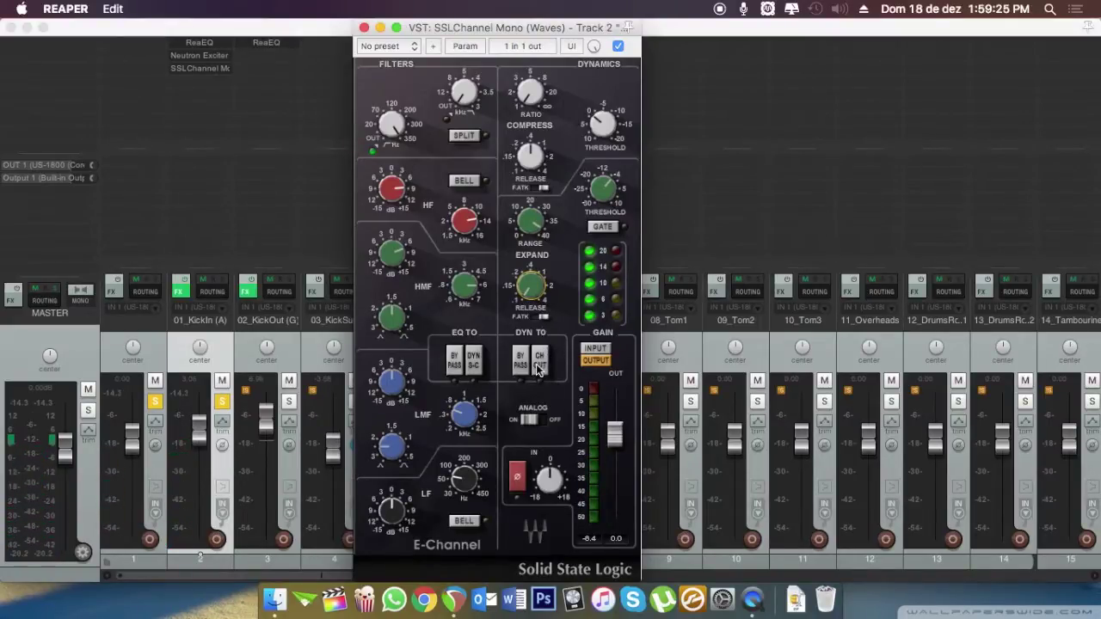
left_click(541, 318)
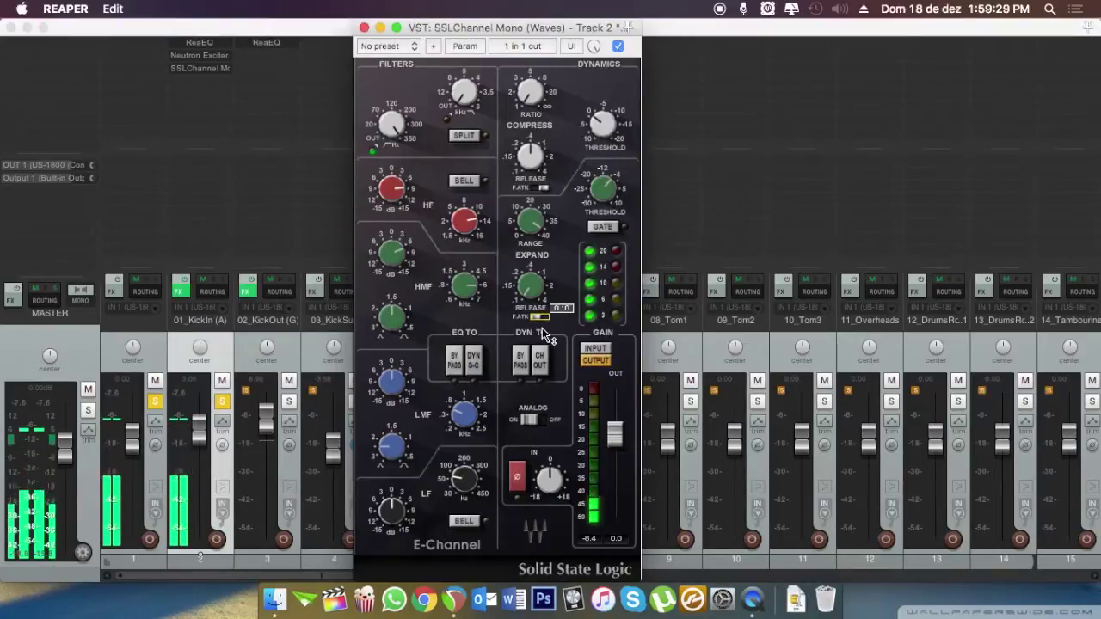
- Lengthen the expander release above its minimum on the 01_KickIn (A) SSL channel and close the plug-in
left_click_drag(530, 287, 531, 268)
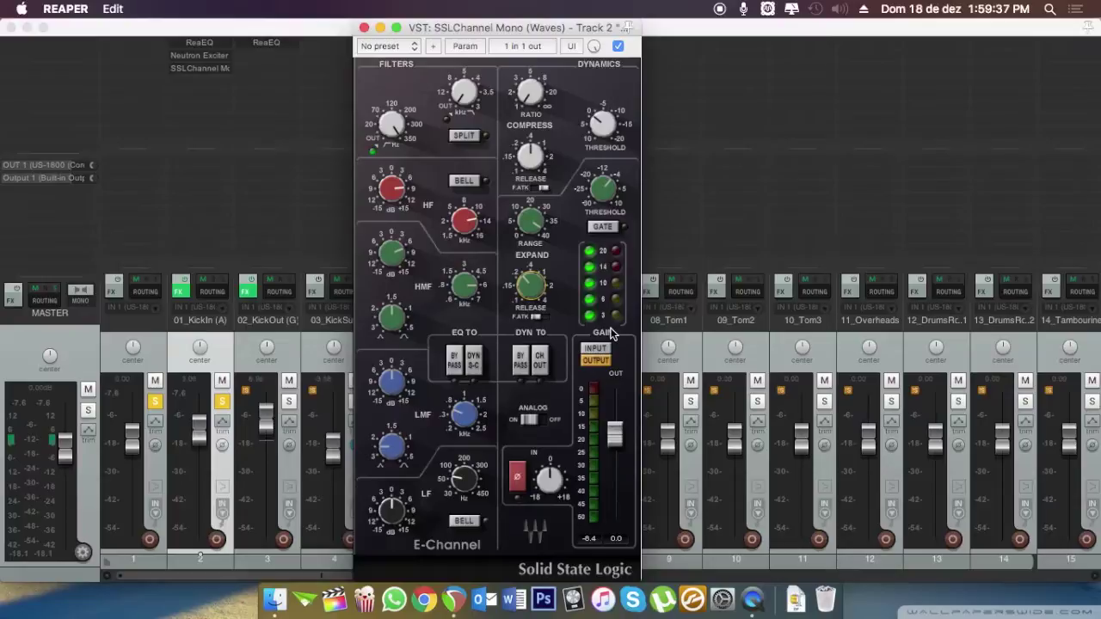
key("super+w")
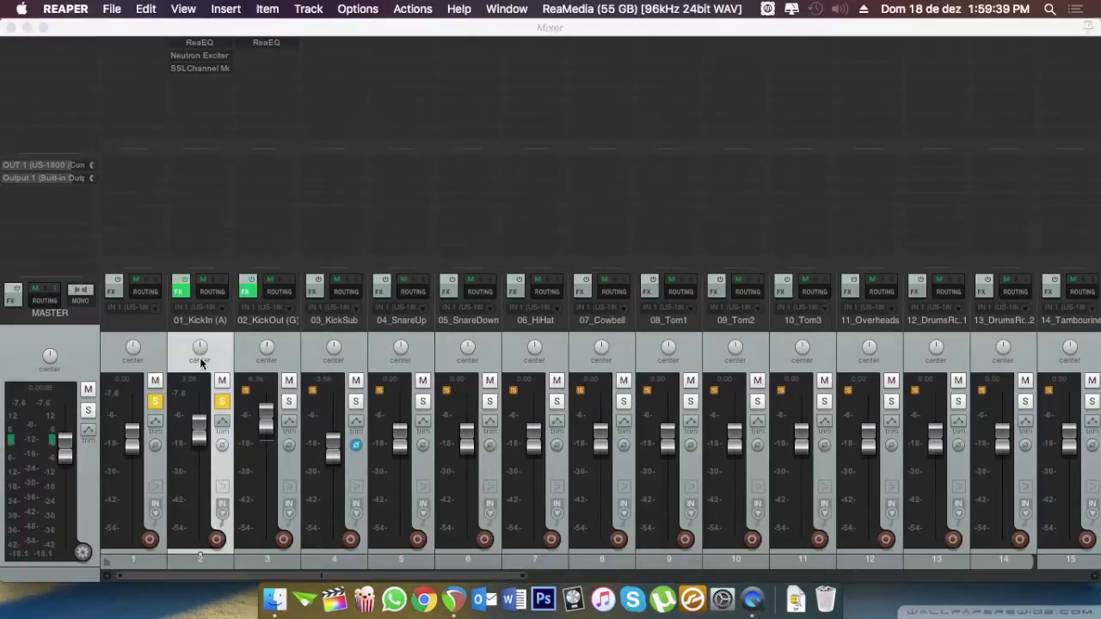
- Move the solo from 01_KickIn (A) to 02_KickOut (G) and play the track
left_click(238, 354)
left_click(222, 401)
left_click(288, 401)
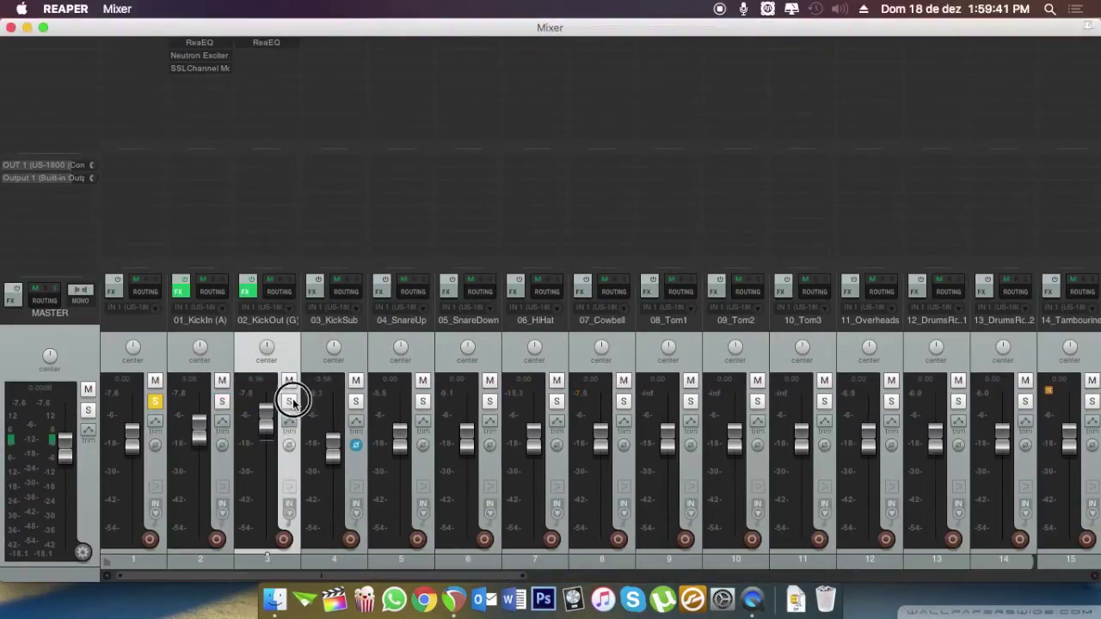
key("space")
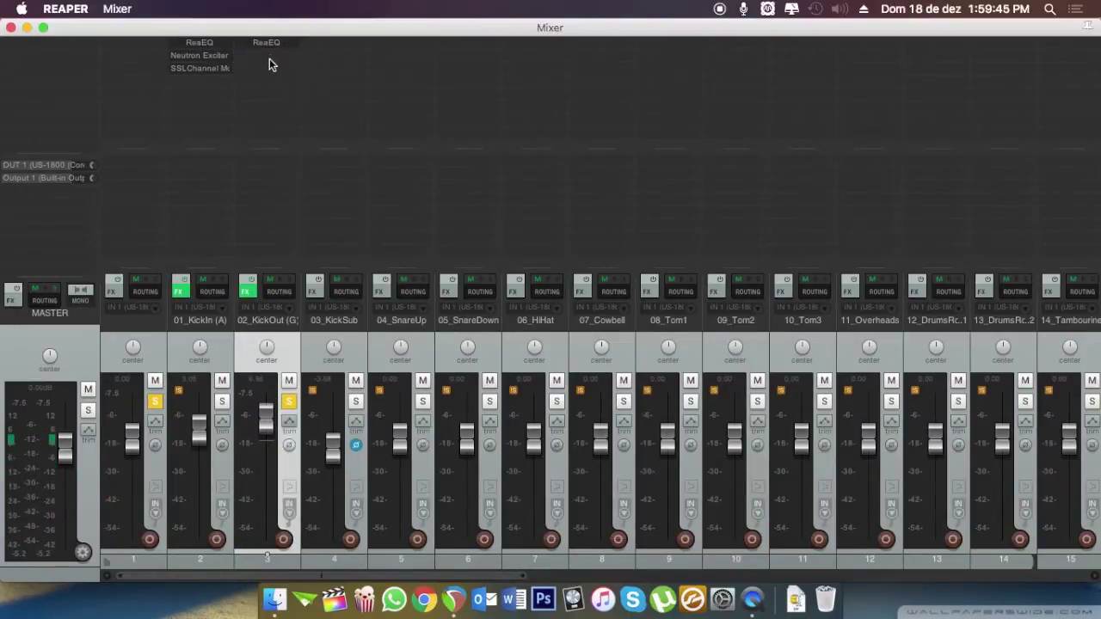
- Copy the SSLChannel Mono plug-in onto the 02_KickOut (G) track and reset the copy to its default settings
left_click_drag(272, 56, 261, 59)
key("super+z")
left_click(274, 57)
left_click(64, 45)
left_click(74, 34)
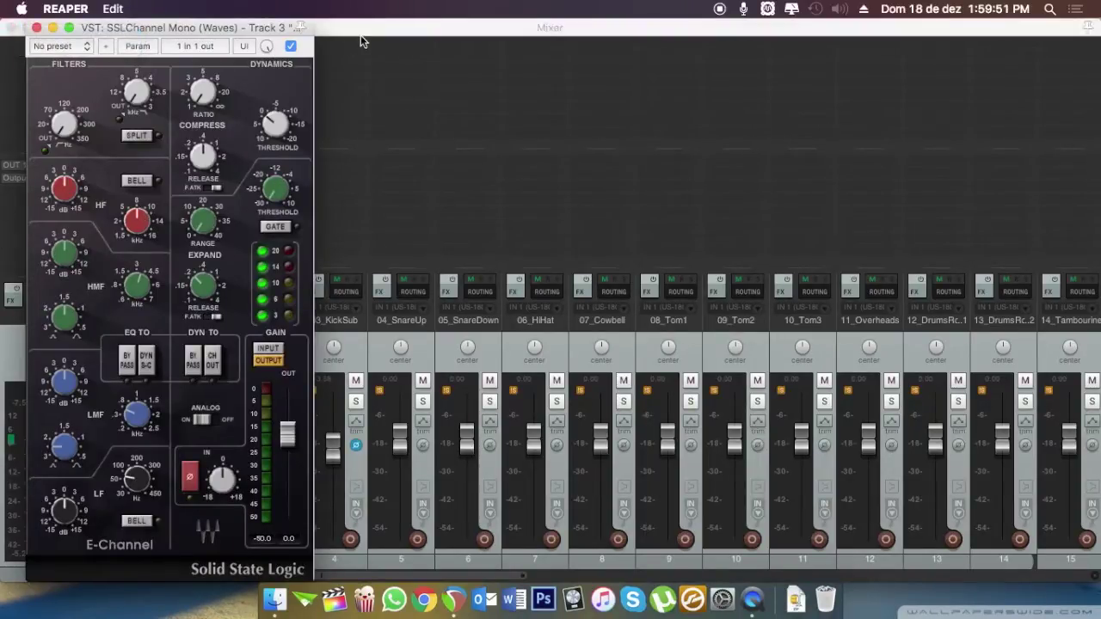
left_click_drag(85, 28, 421, 27)
- Engage the 02_KickOut (G) SSL channel's high-pass filter below 60 Hz and boost the LF band by about 9 dB while listening
left_click_drag(401, 123, 400, 114)
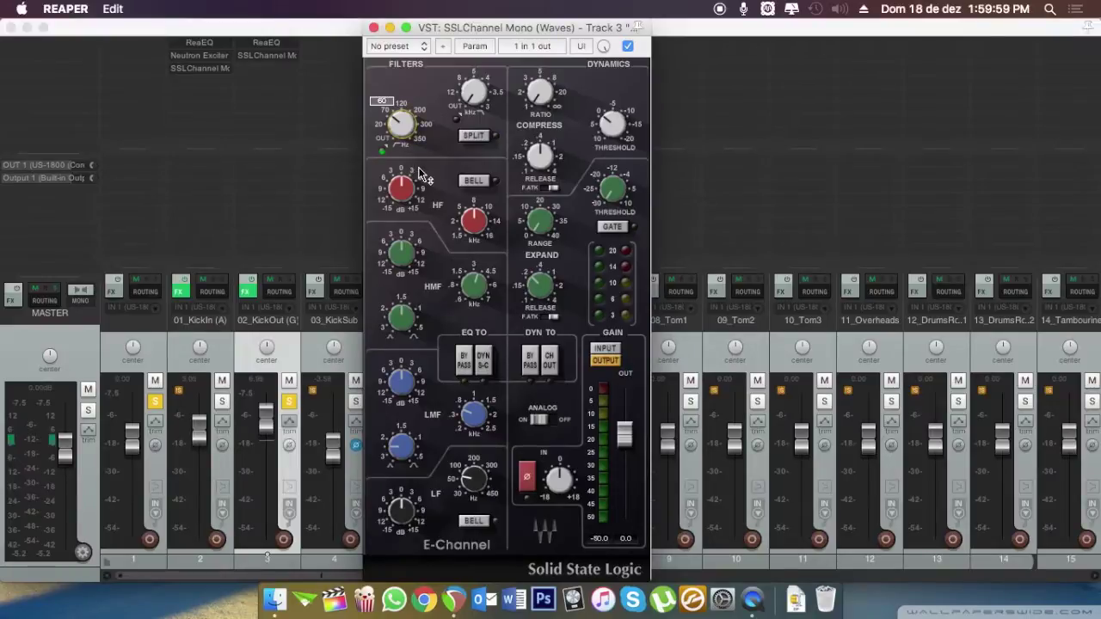
key("space")
left_click_drag(401, 511, 401, 482)
left_click_drag(473, 479, 473, 485)
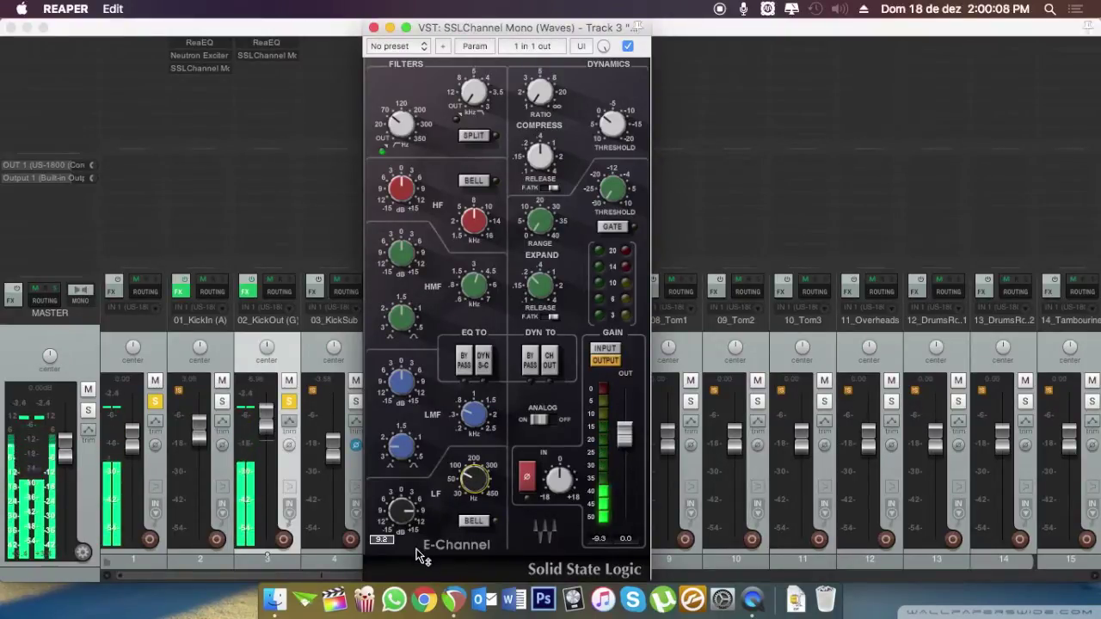
left_click_drag(401, 125, 401, 132)
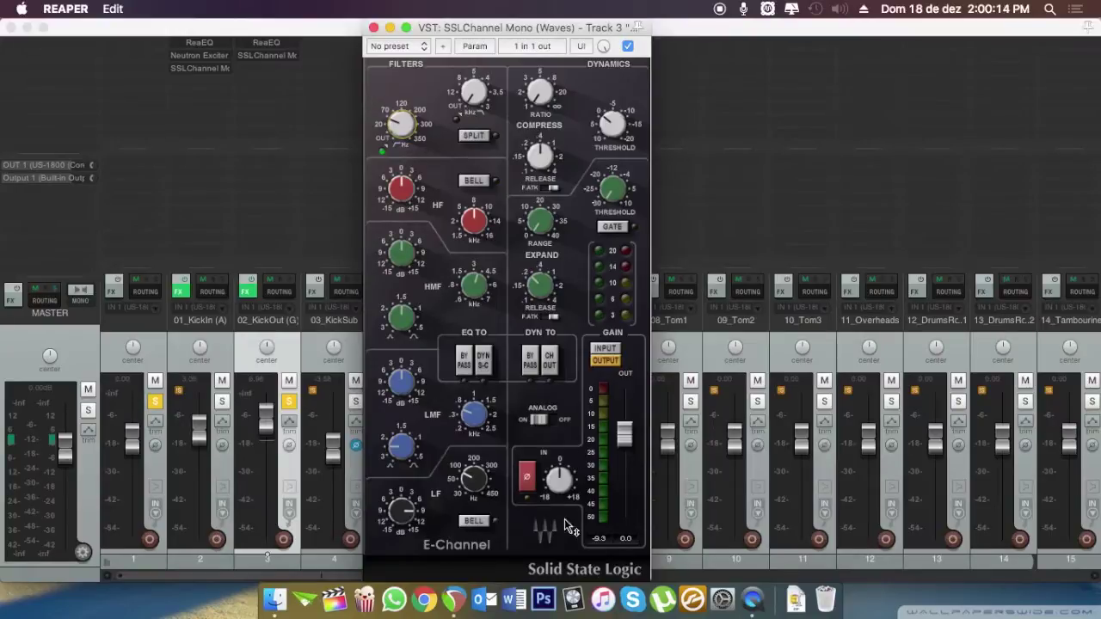
key("space")
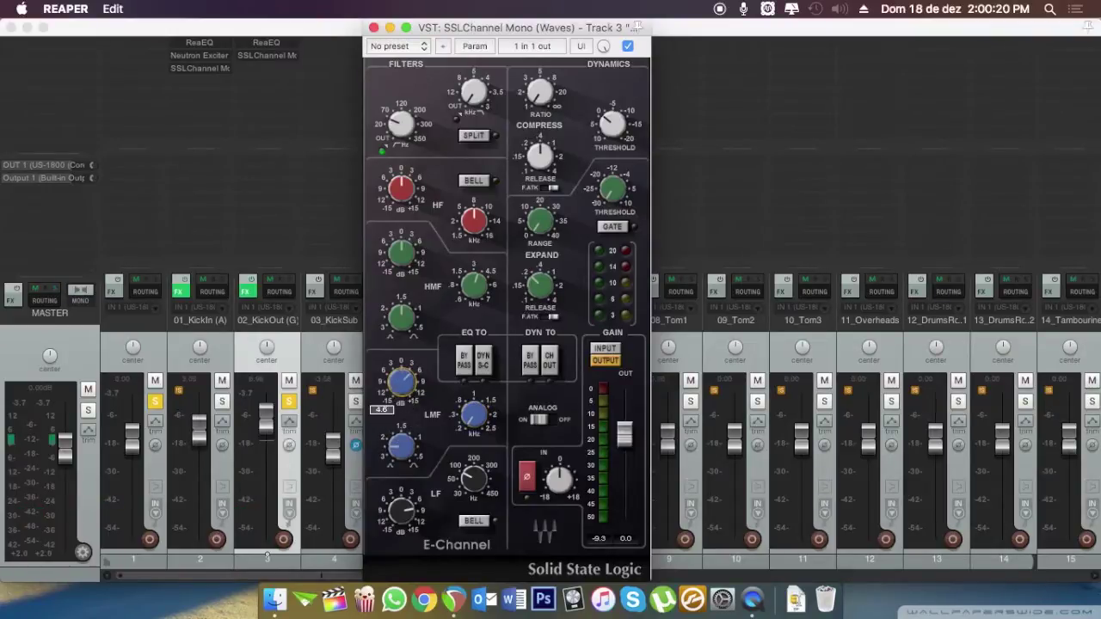
- Cut the LMF band moderately at its lowest frequency and set the low-pass filter to 3.0 kHz on the 02_KickOut (G) SSL channel
left_click_drag(402, 382, 401, 402)
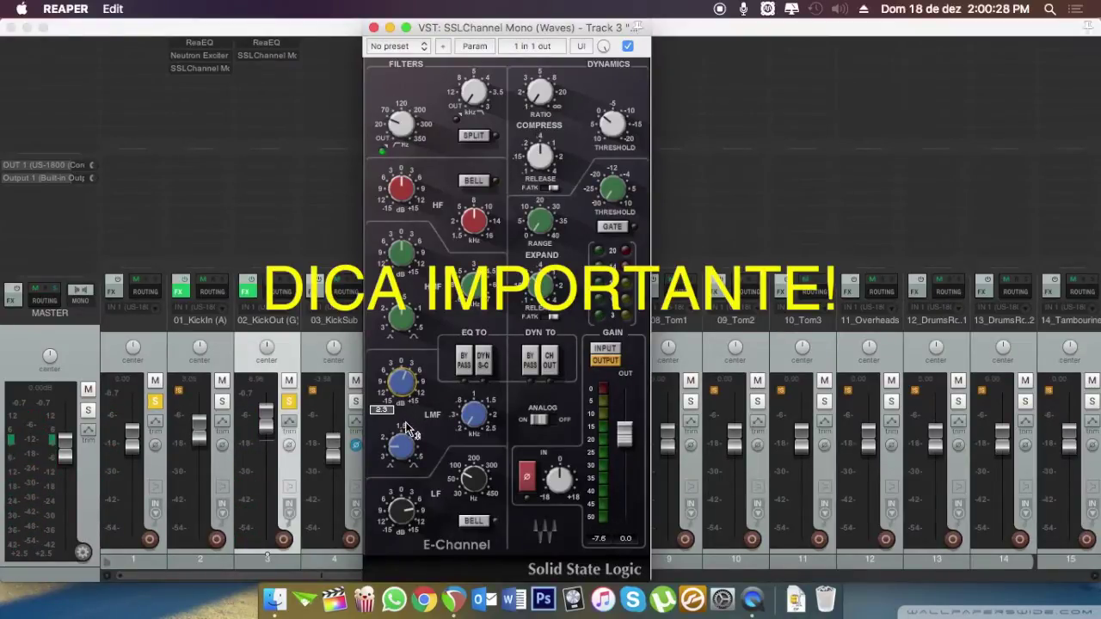
left_click_drag(405, 421, 405, 464)
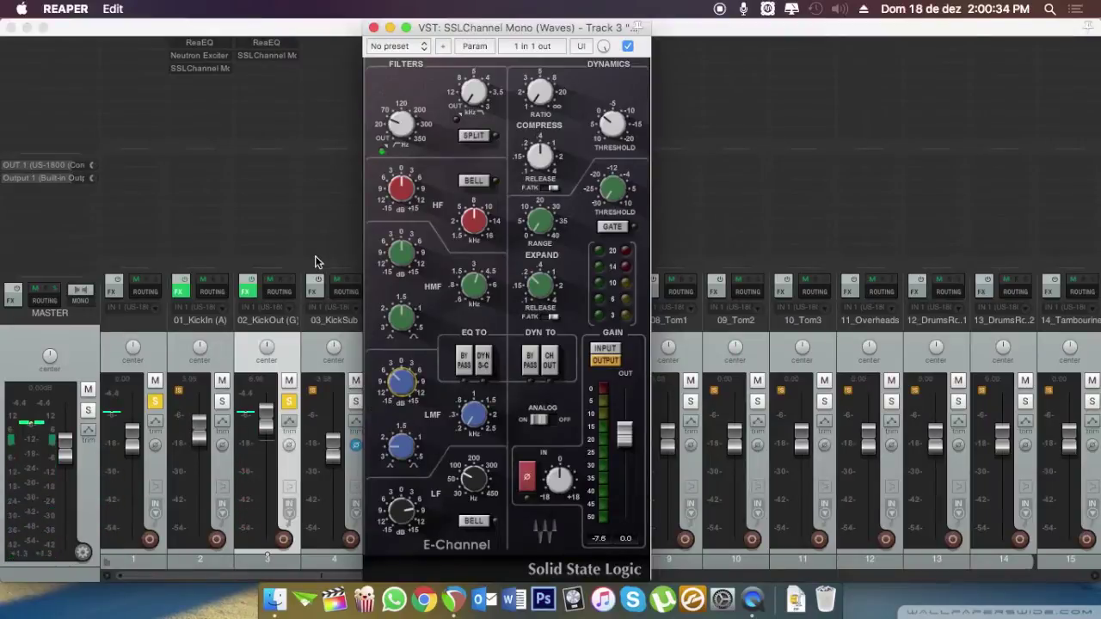
left_click(474, 94)
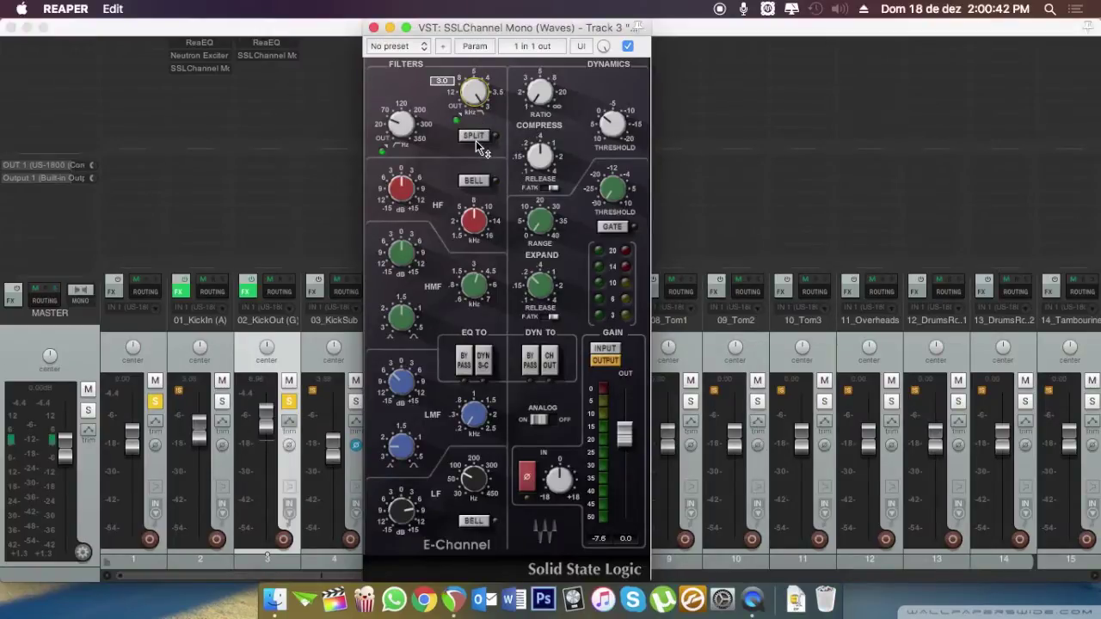
key("Escape")
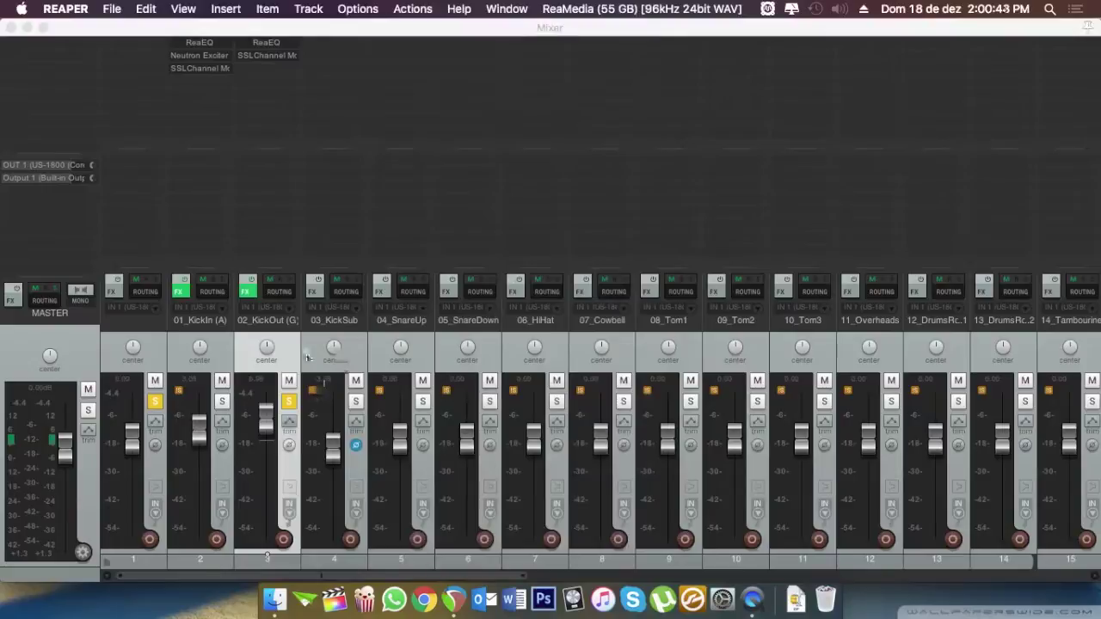
- Solo the 01_KickIn (A) and 02_KickOut (G) tracks together and listen to the blend
left_click(290, 403)
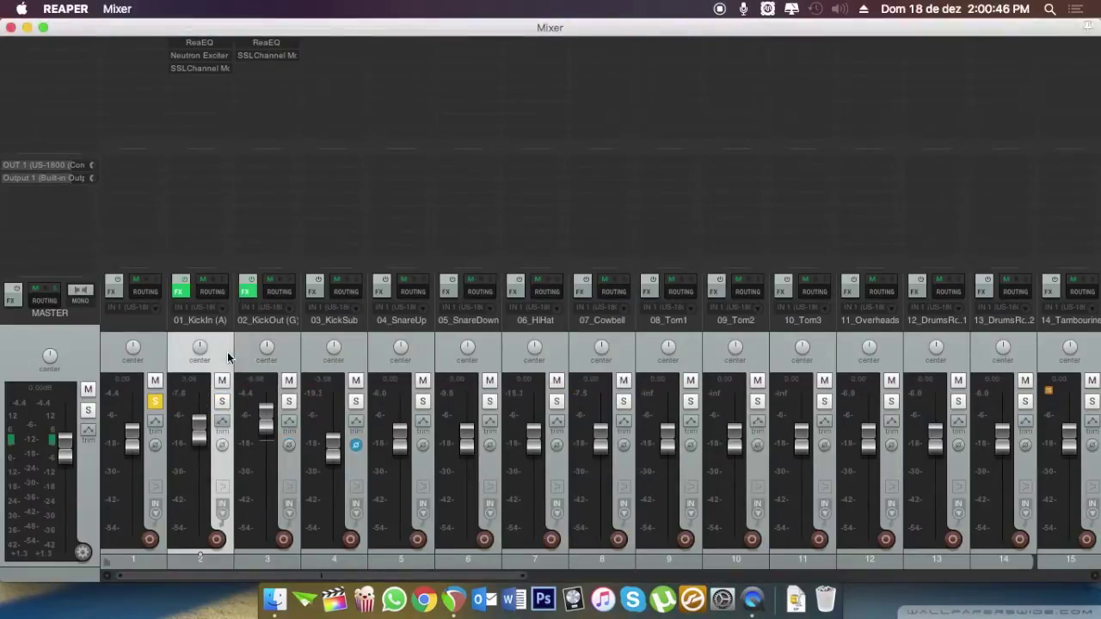
left_click(289, 402)
left_click(222, 401)
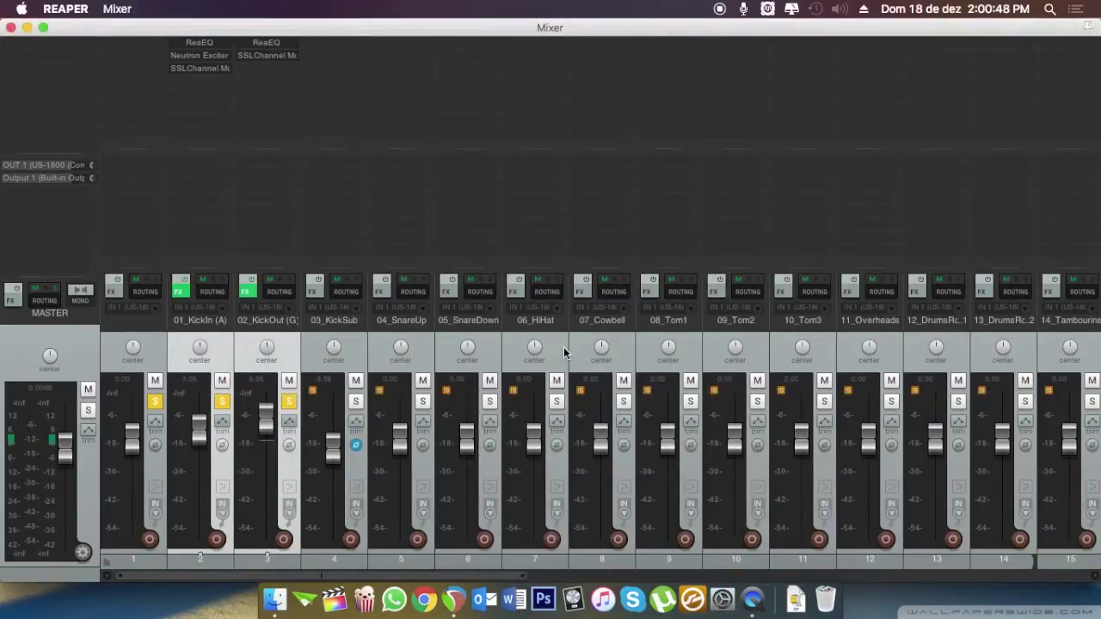
key("space")
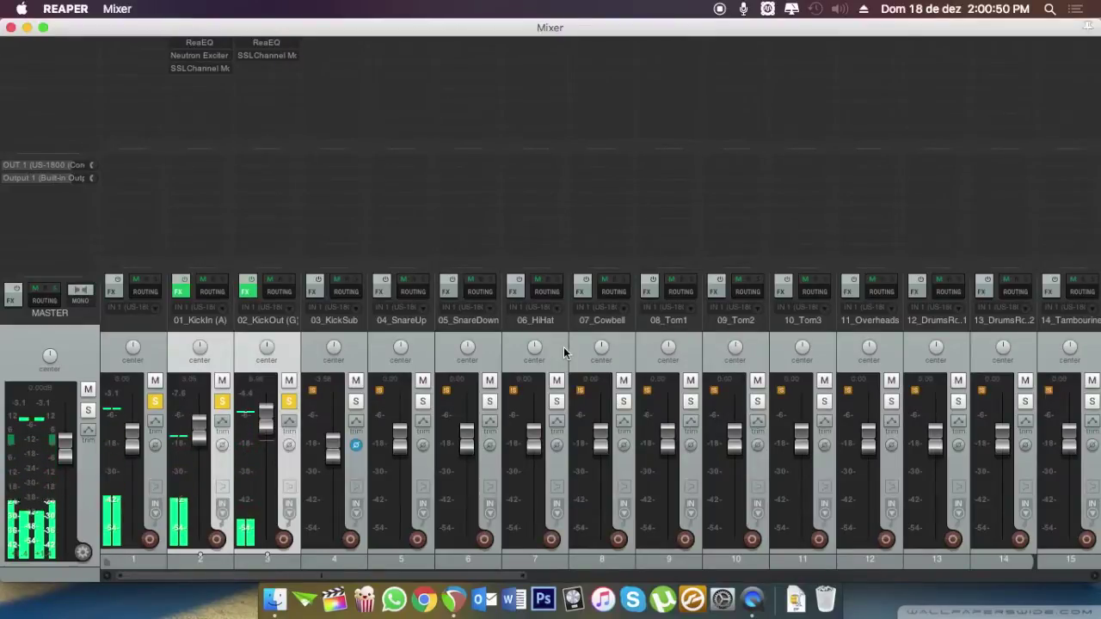
key("space")
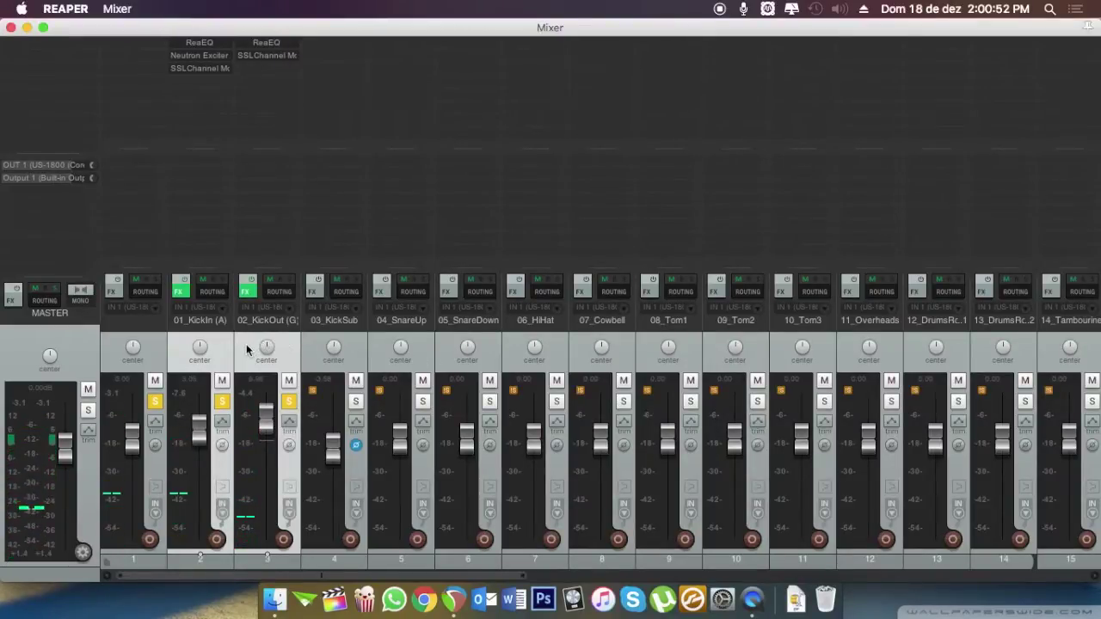
- Compare the two soloed kick tracks with their effects bypassed and enabled during playback
left_click(253, 283)
key("space")
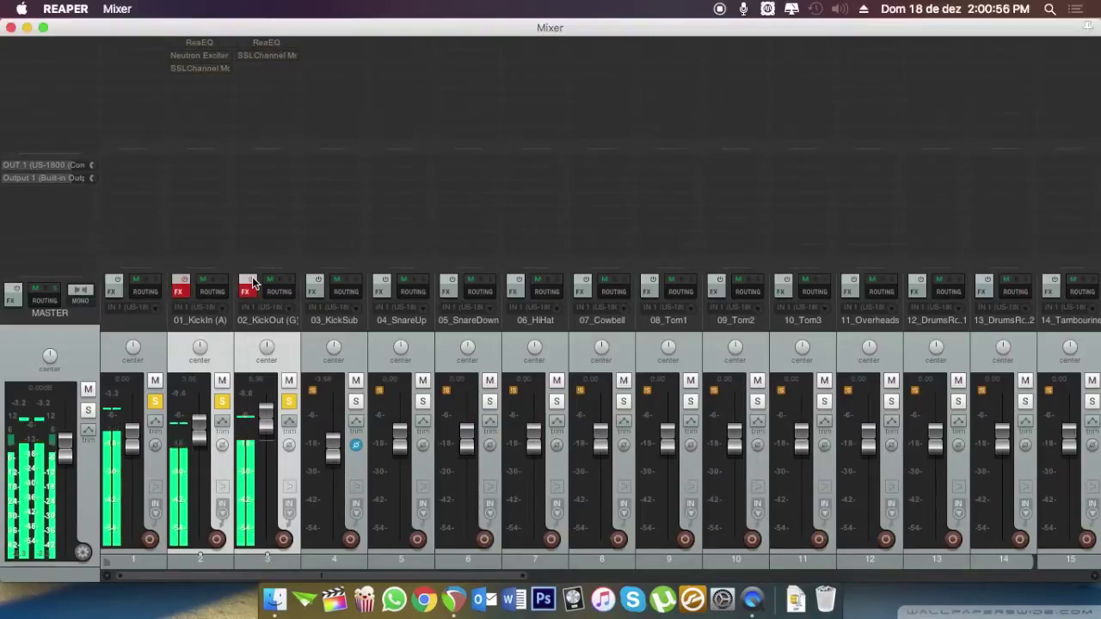
left_click(251, 284, "ctrl")
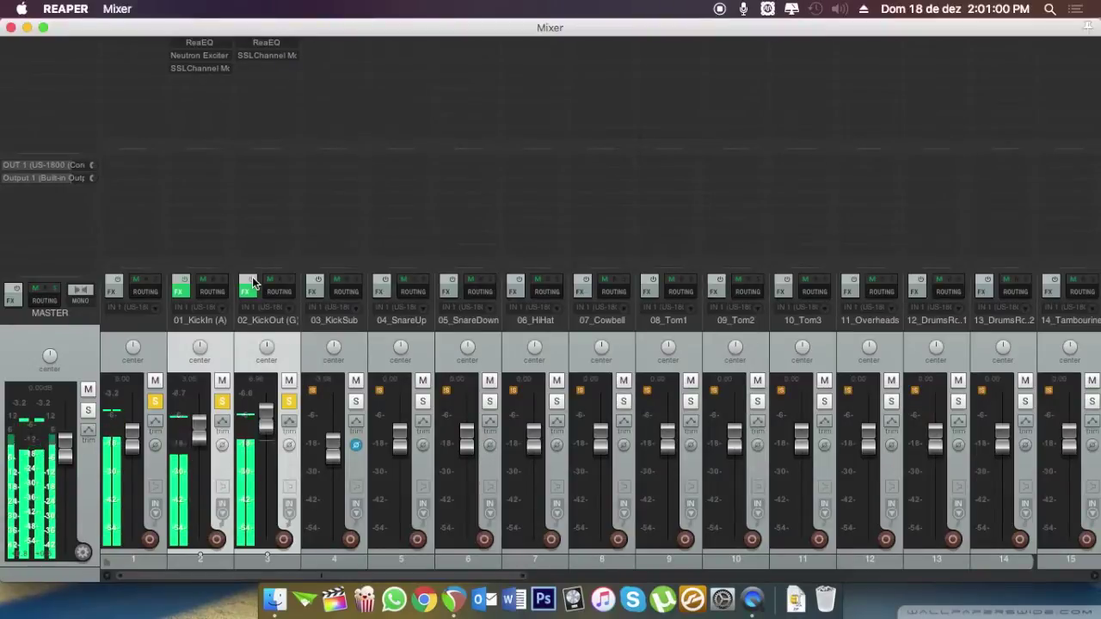
key("space")
- Copy the SSLChannel Mono plug-in from 02_KickOut (G) to 03_KickSub and reset the copy to its default settings
left_click(289, 355)
left_click(311, 357)
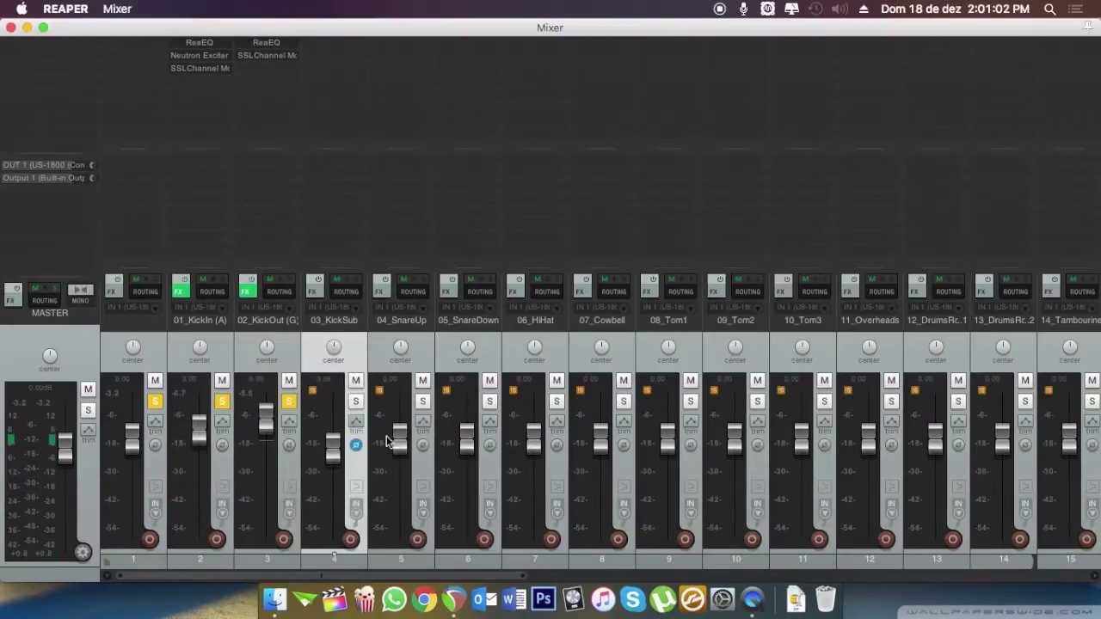
left_click(233, 407)
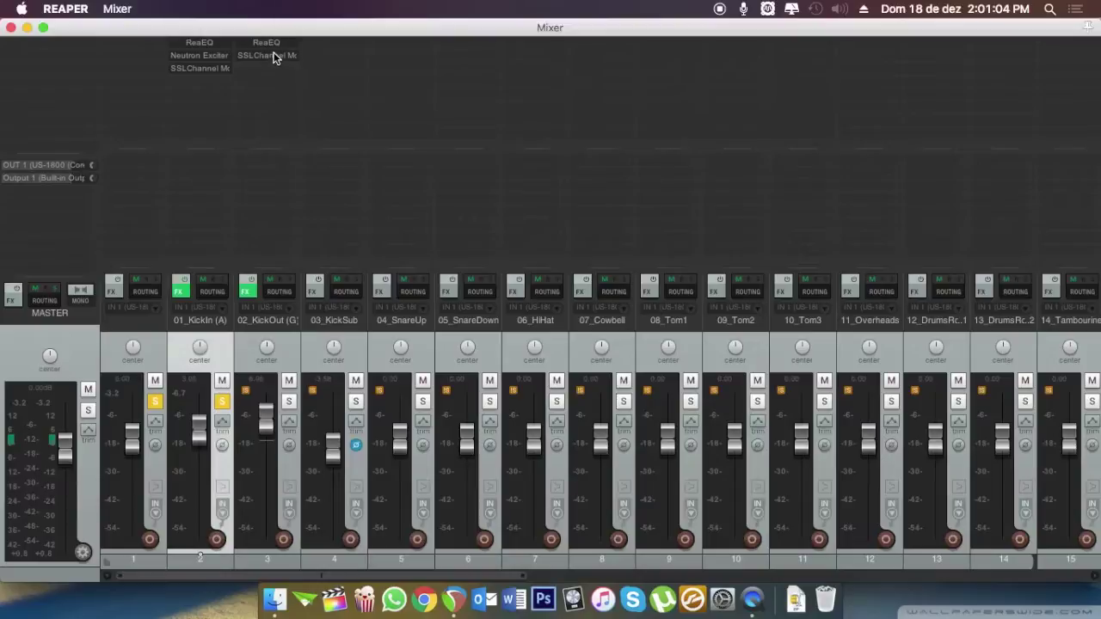
left_click_drag(275, 57, 336, 44)
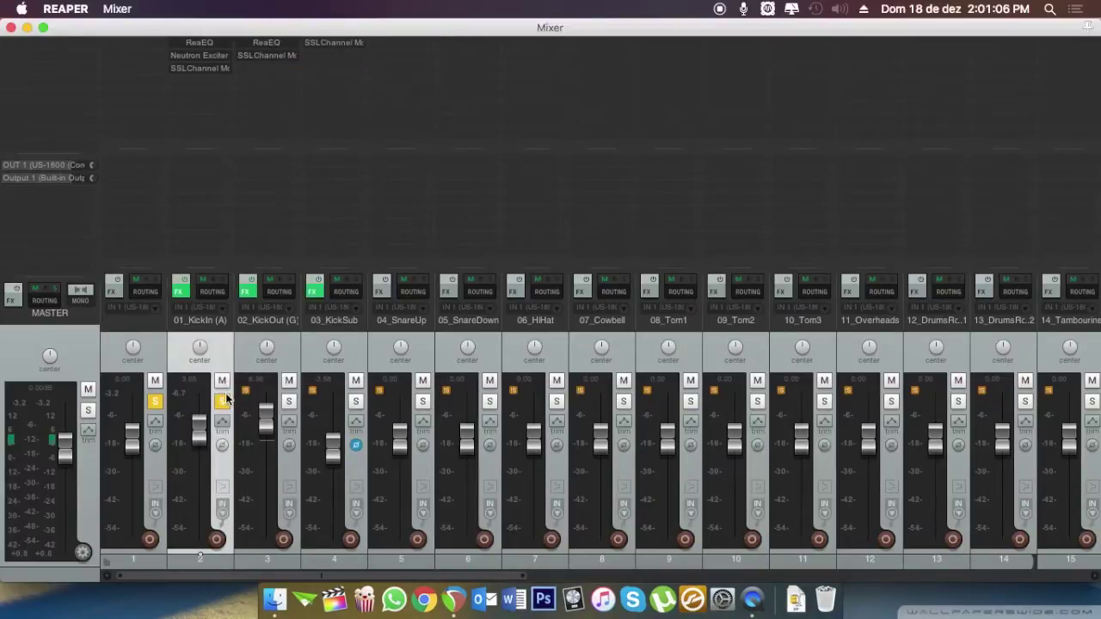
left_click(348, 41)
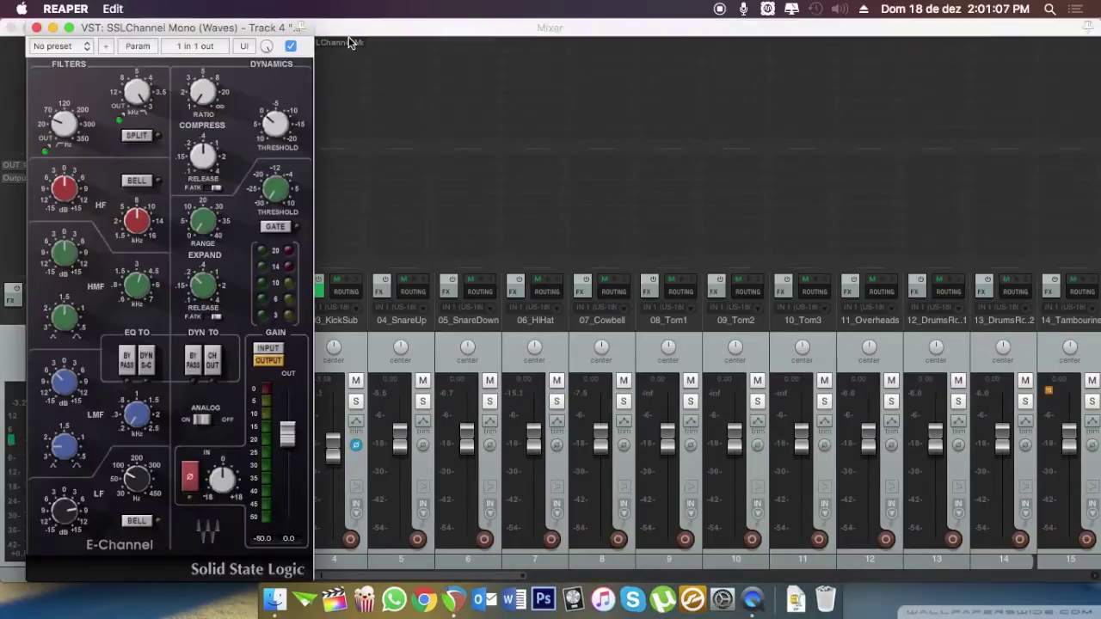
left_click(87, 46)
left_click(100, 47)
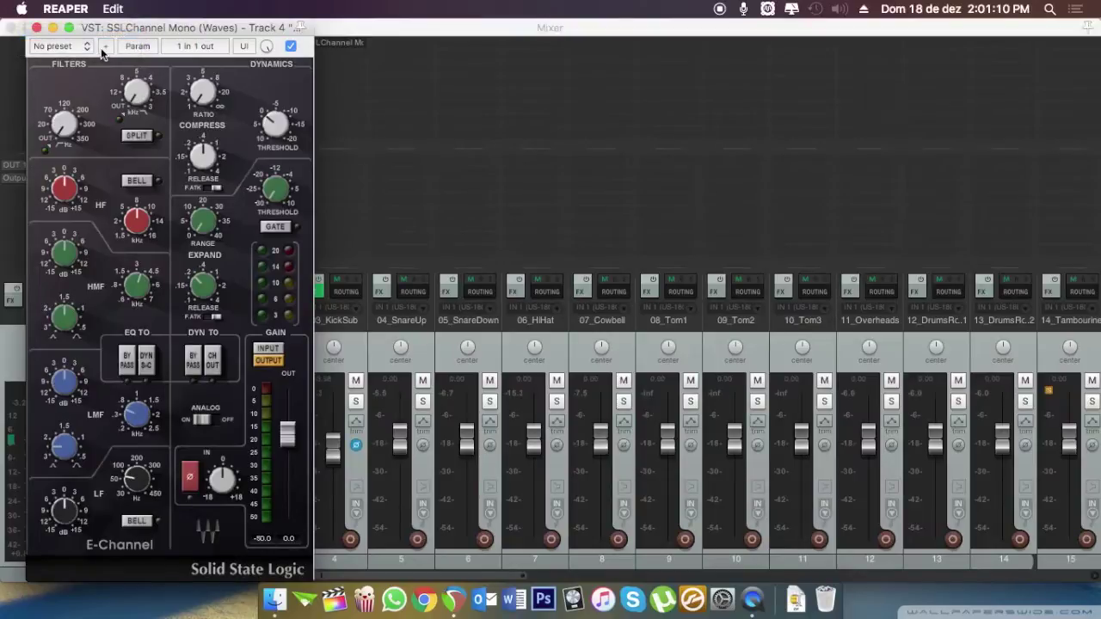
- Set the 03_KickSub SSL channel's low-pass filter to 3 kHz and cut the HF and HMF bands fully to -15 dB
left_click_drag(137, 93, 139, 57)
left_click_drag(68, 249, 69, 296)
left_click_drag(68, 188, 68, 189)
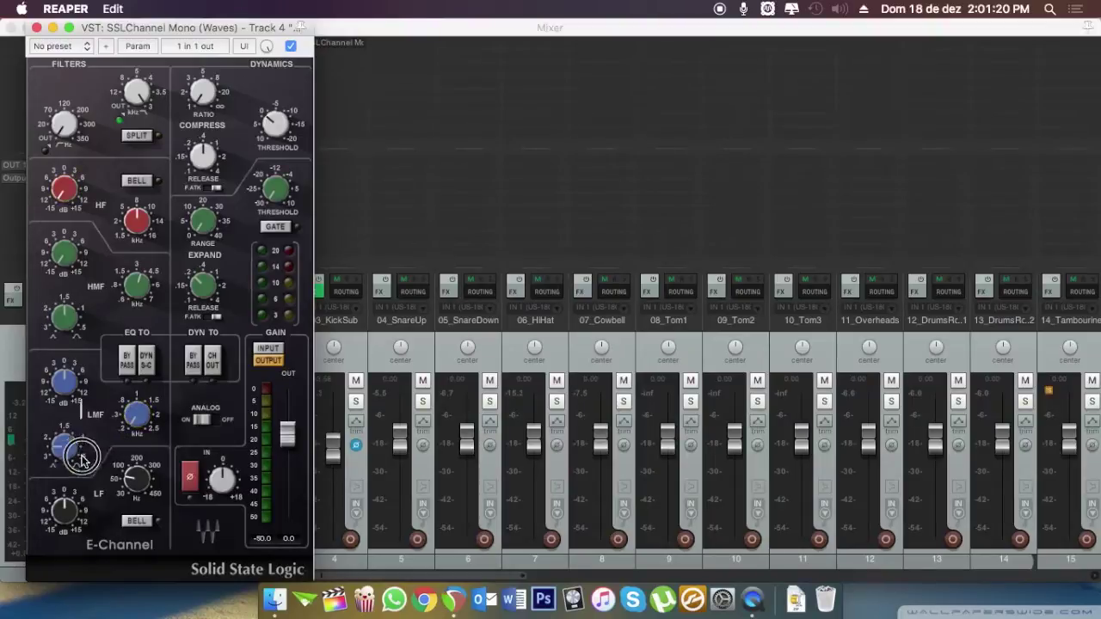
- Cut the 03_KickSub LMF band by about 9 dB at its lowest frequency and boost the LF band at about 47 Hz
left_click(65, 382)
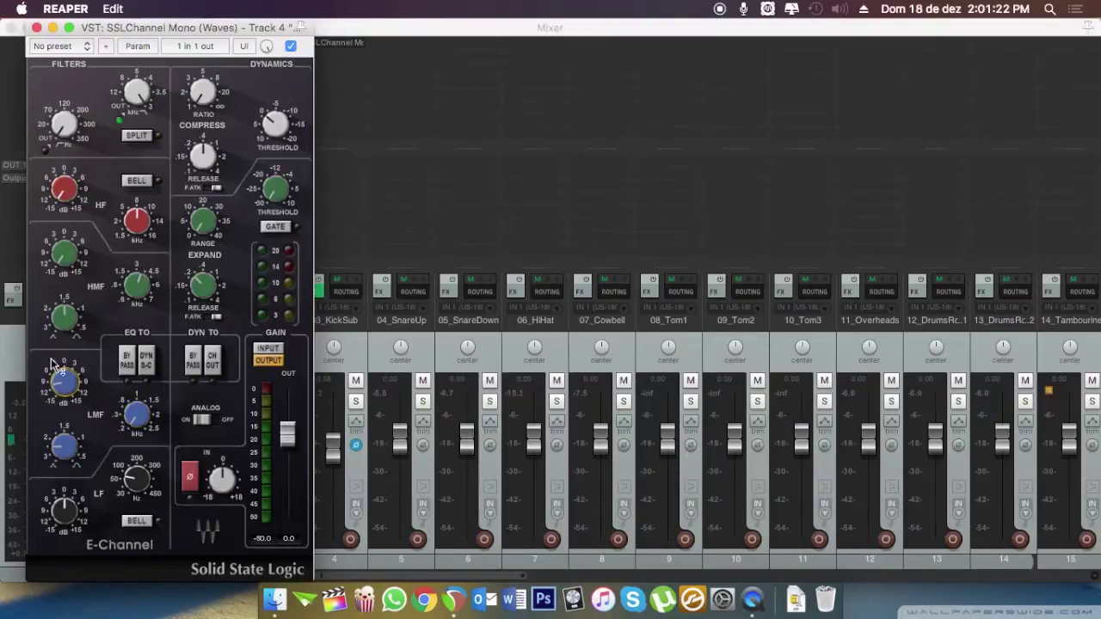
left_click(137, 478)
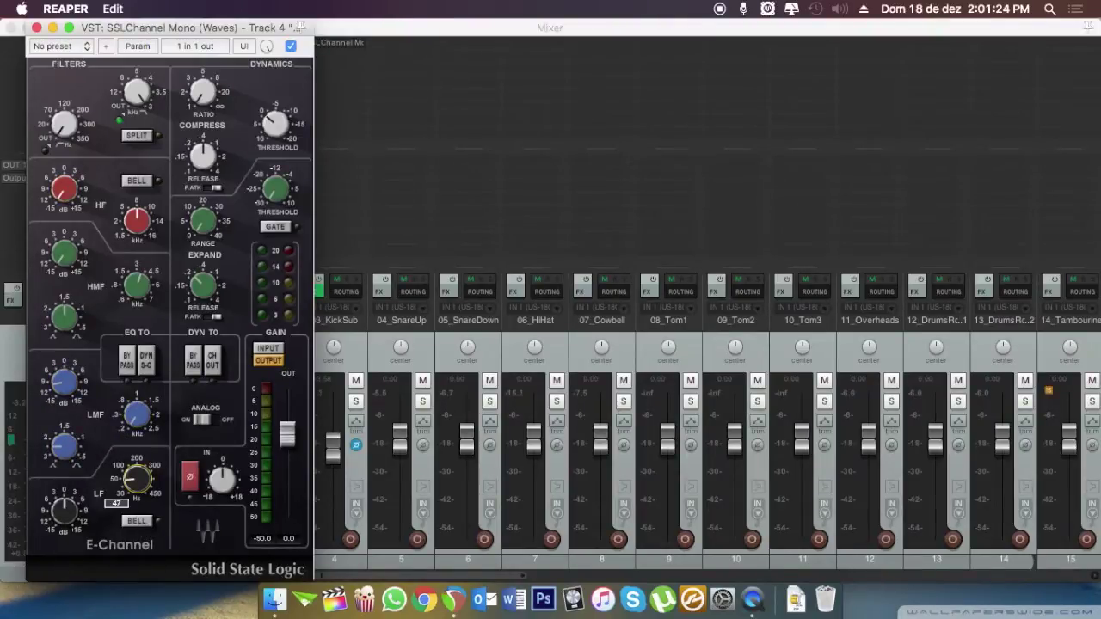
left_click(64, 511)
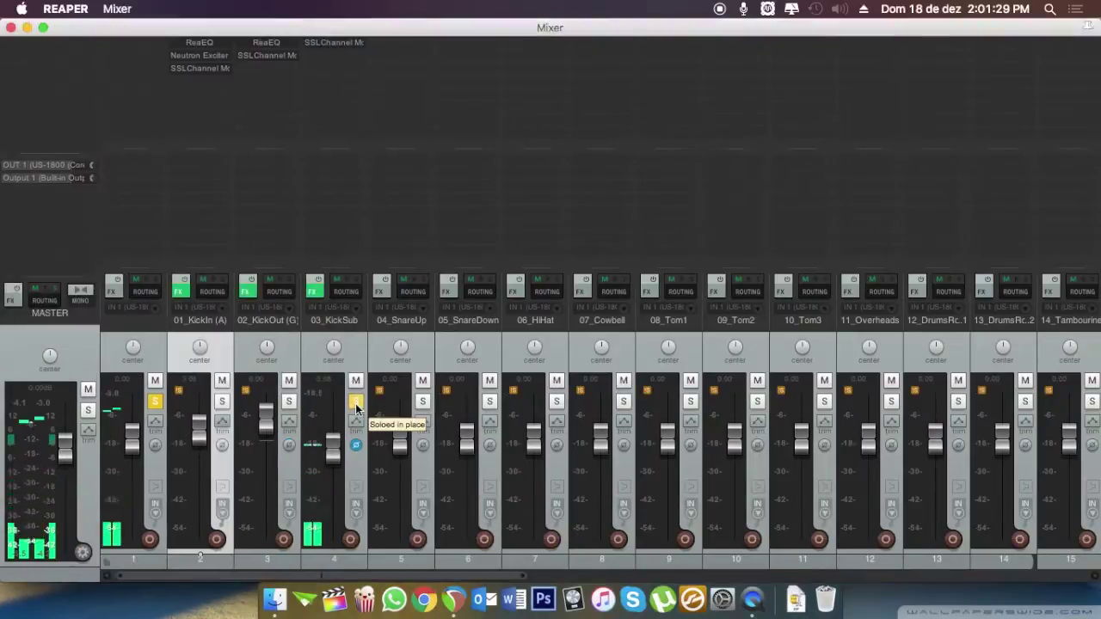
- Raise the 03_KickSub fader to +5.78 dB and adjust its SSL channel's expander range and threshold
left_click_drag(330, 447, 332, 424)
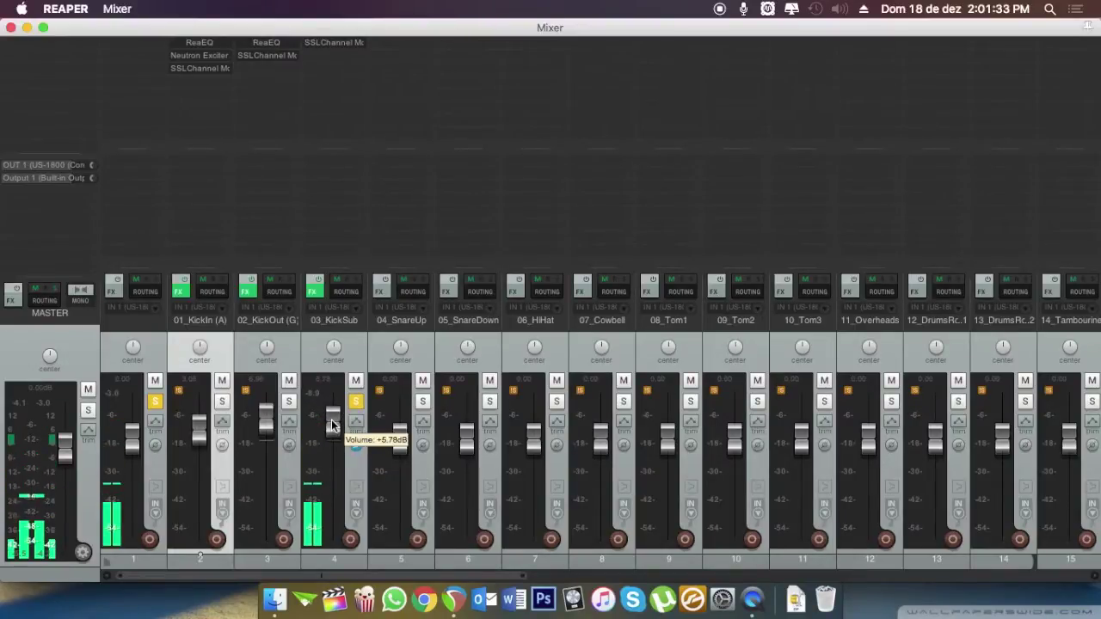
left_click(313, 292)
left_click(36, 54)
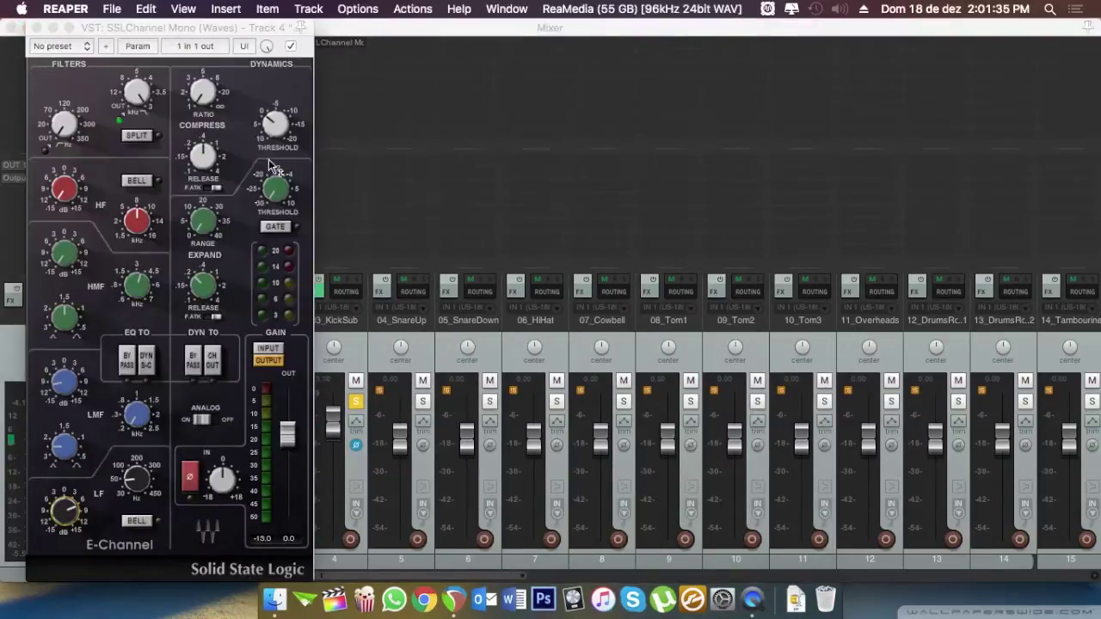
left_click(213, 263)
left_click_drag(215, 267, 204, 232)
mouse_move(275, 189)
left_mouse_down()
mouse_move(275, 177)
mouse_move(275, 191)
left_mouse_up()
key("Escape")
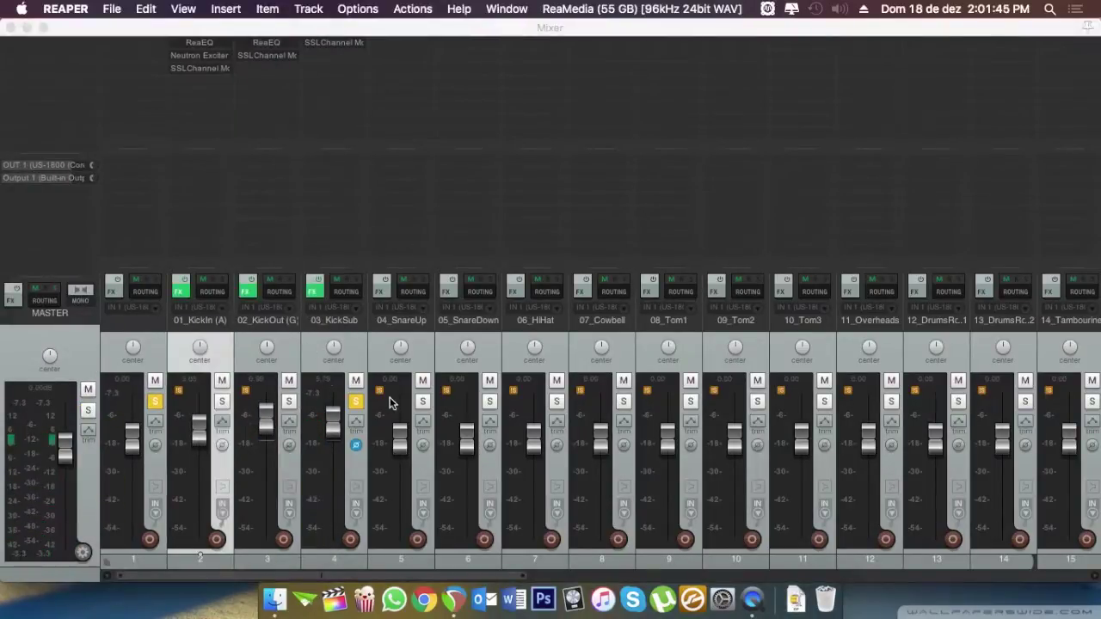
- Solo 01_KickIn (A) and 02_KickOut (G) along with 03_KickSub and play the combined kick
left_click(277, 347, "ctrl")
left_click(289, 402)
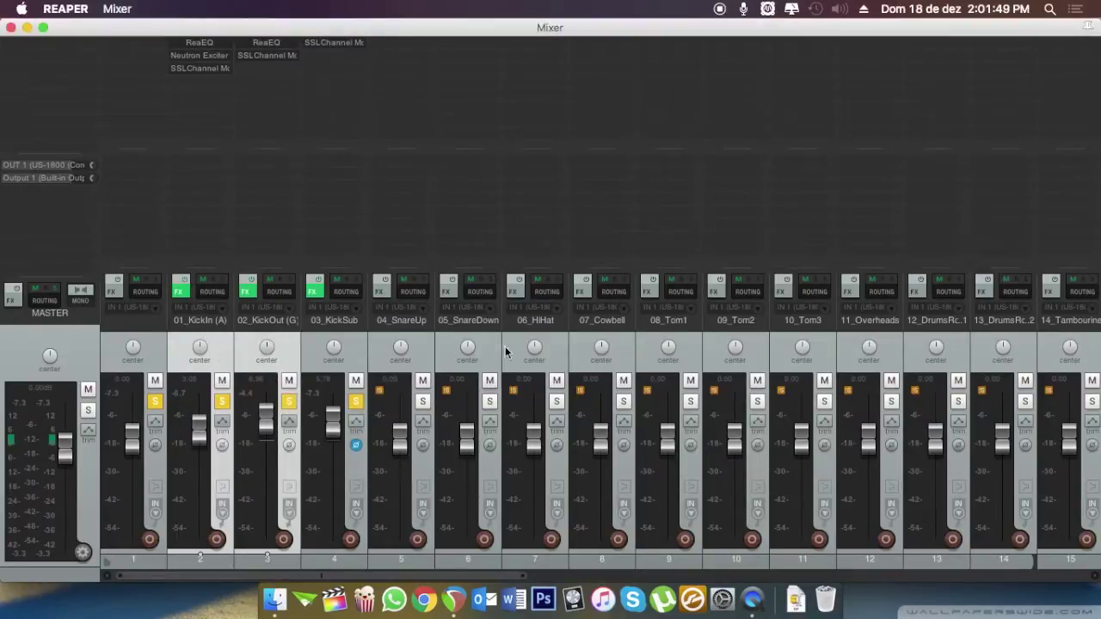
key("space")
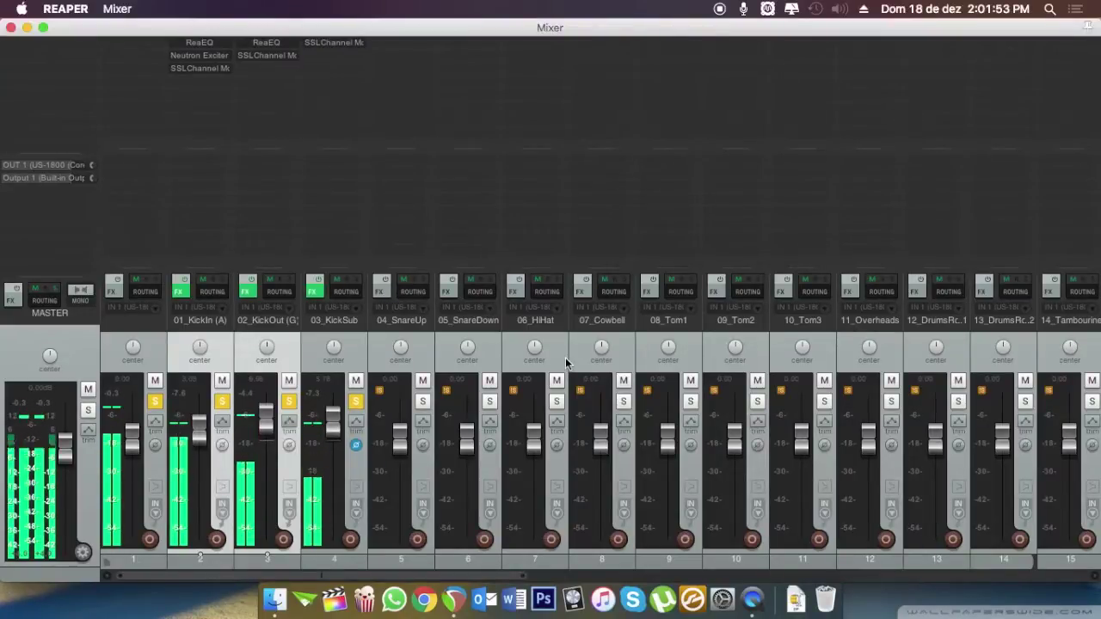
- Add the CLA-3A Mono (Waves) compressor to the 02_KickOut (G) track
left_click(295, 351)
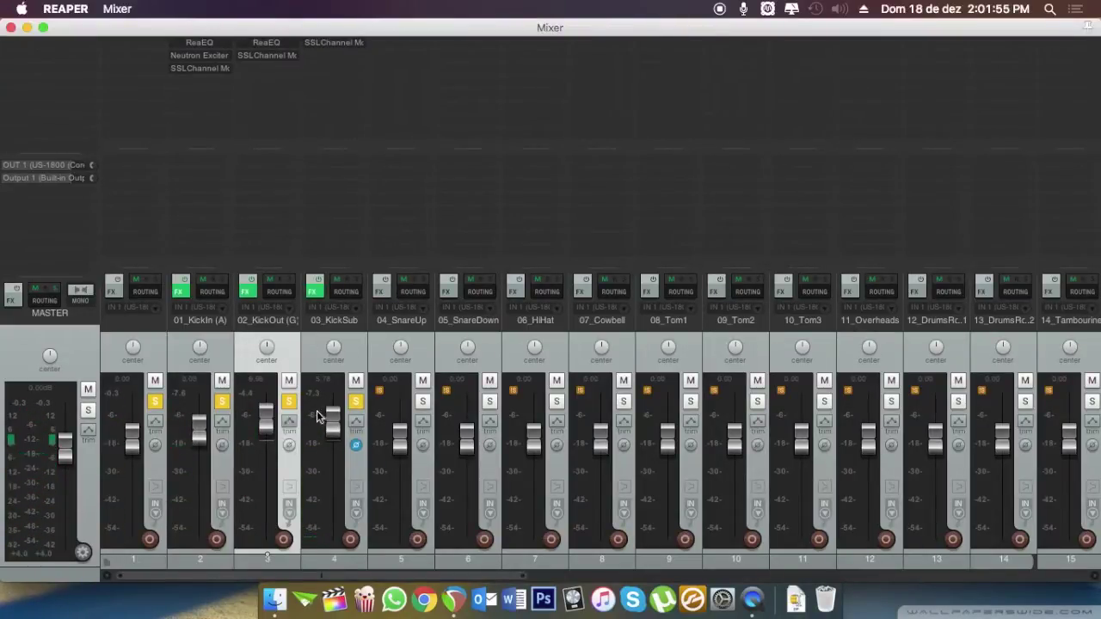
double_click(262, 76)
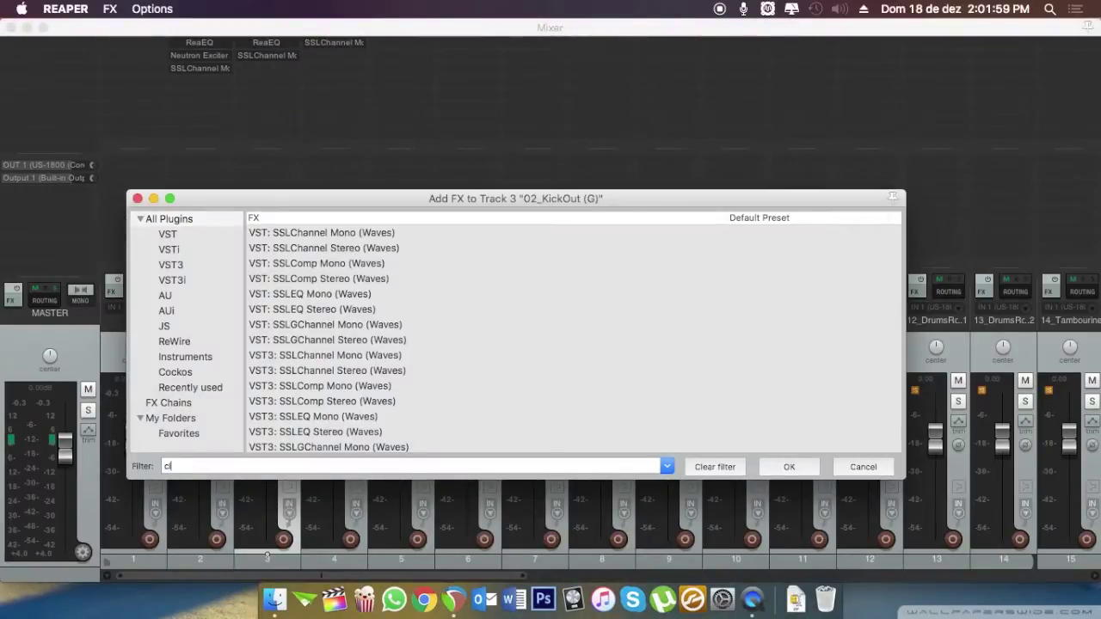
scroll(358, 291, "down", 5)
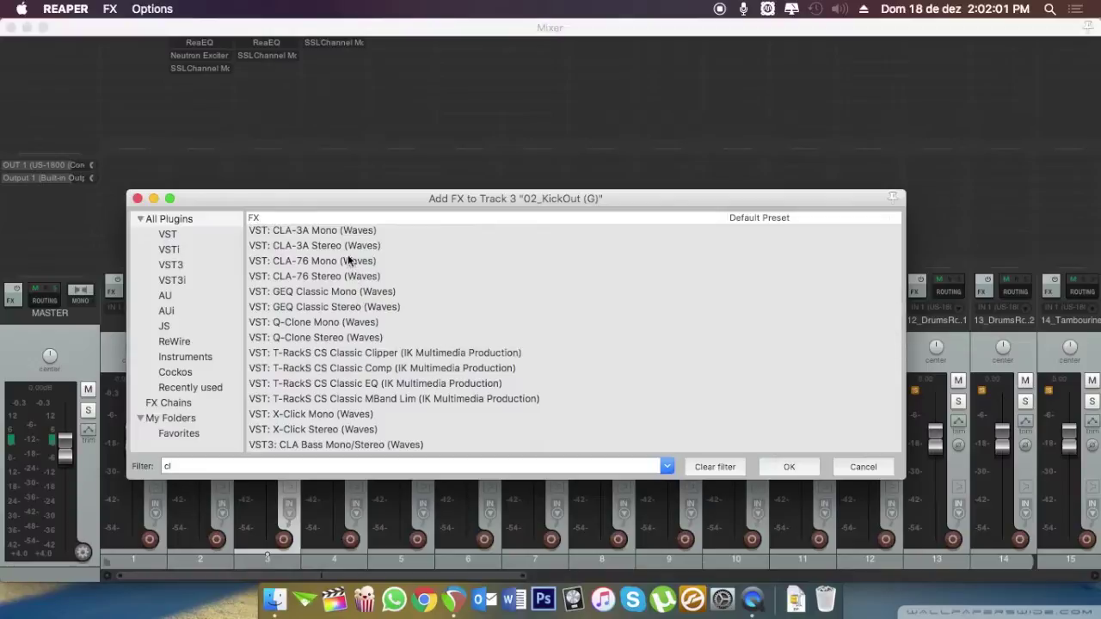
double_click(339, 233)
- Play 02_KickOut (G) and set its CLA-3A peak reduction to 5.72
left_click_drag(381, 196, 381, 165)
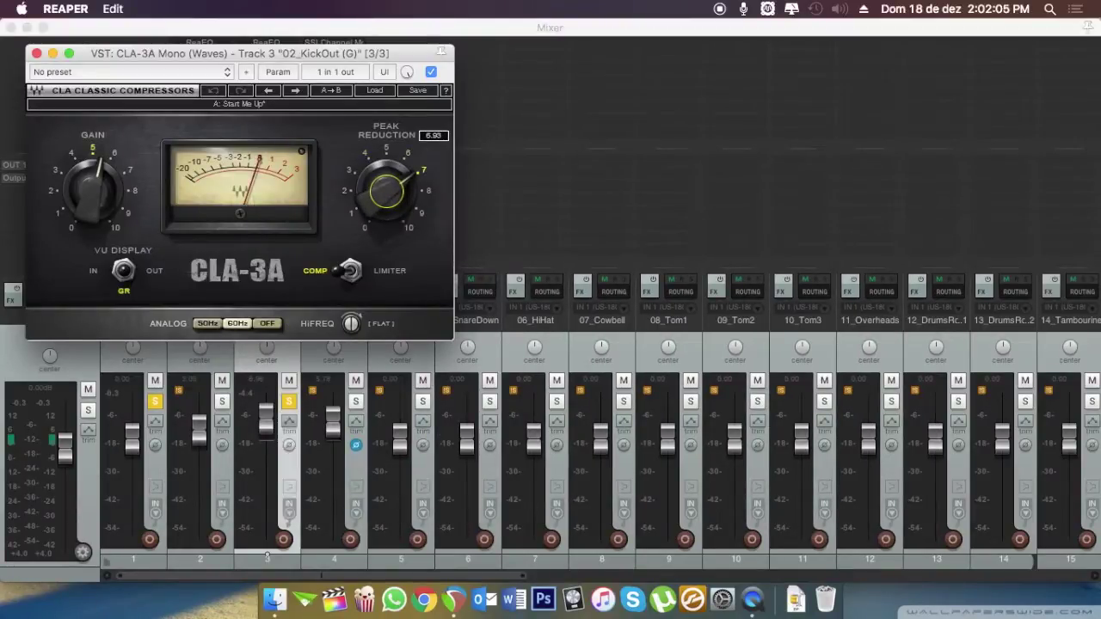
key("space")
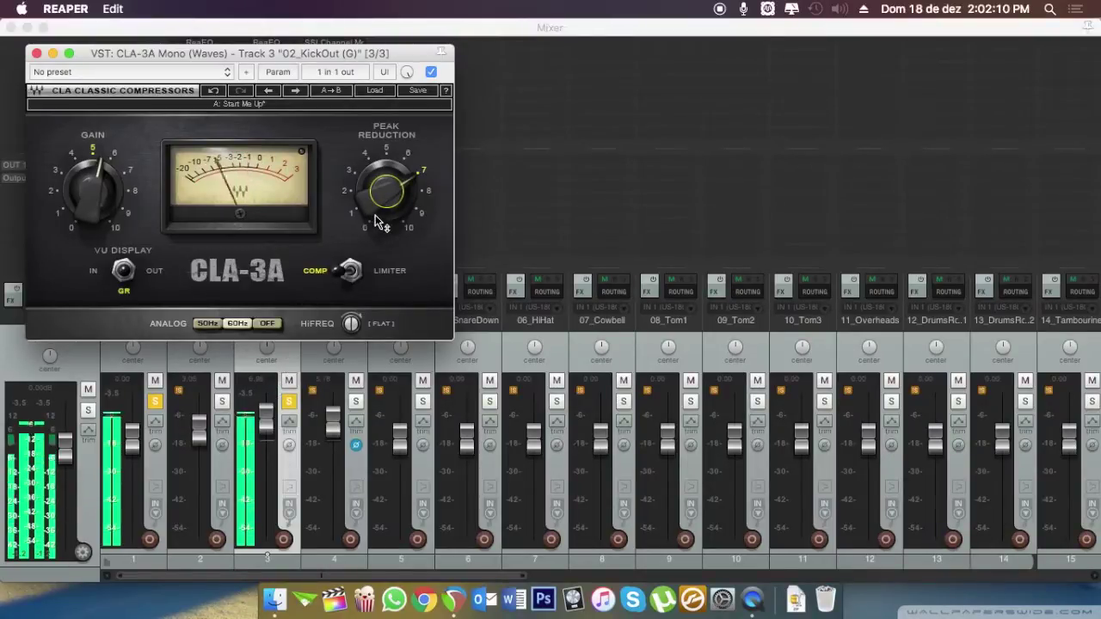
left_click_drag(384, 214, 384, 239)
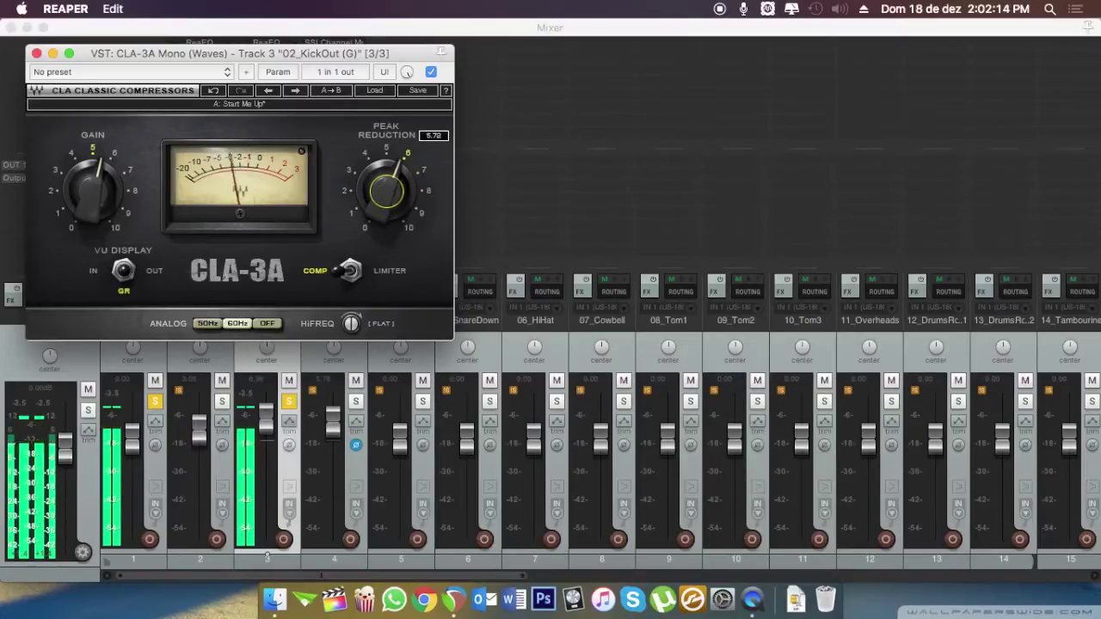
key("Escape")
- Move CLA-3A Mono to the start of the 02_KickOut (G) effects chain and show it in the track's chain
left_click(282, 70)
left_click_drag(282, 72, 289, 41)
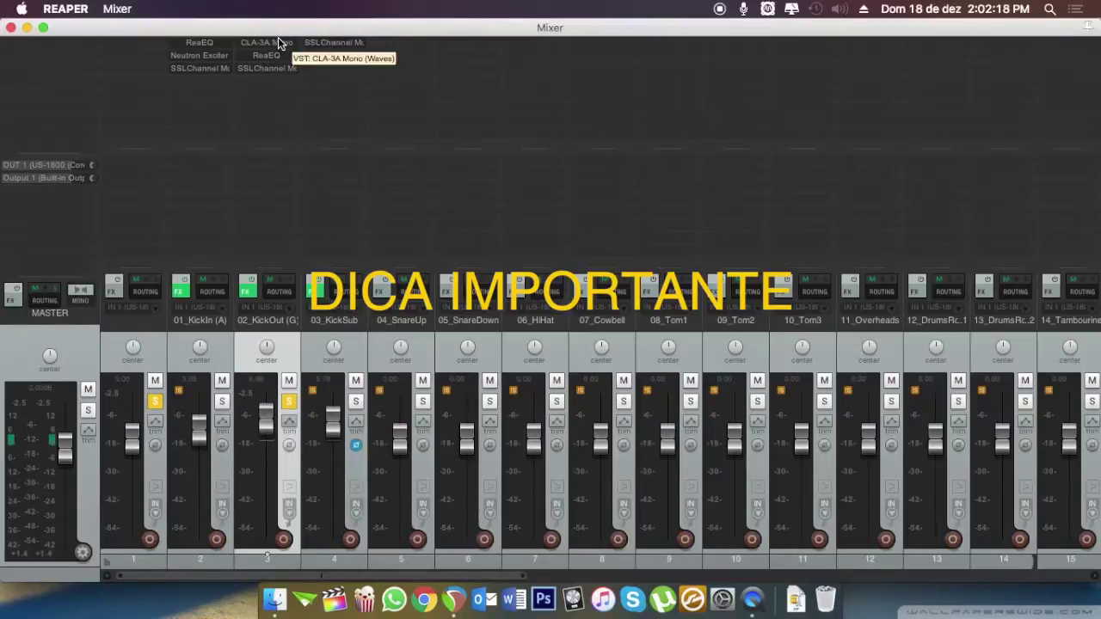
mouse_move(244, 296)
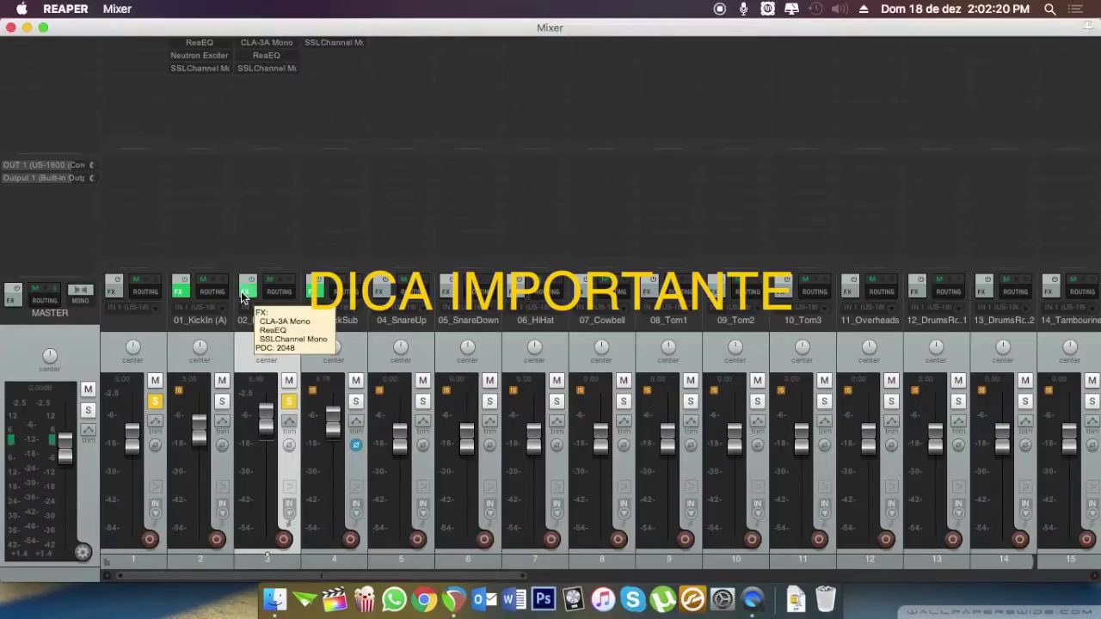
left_click(244, 296)
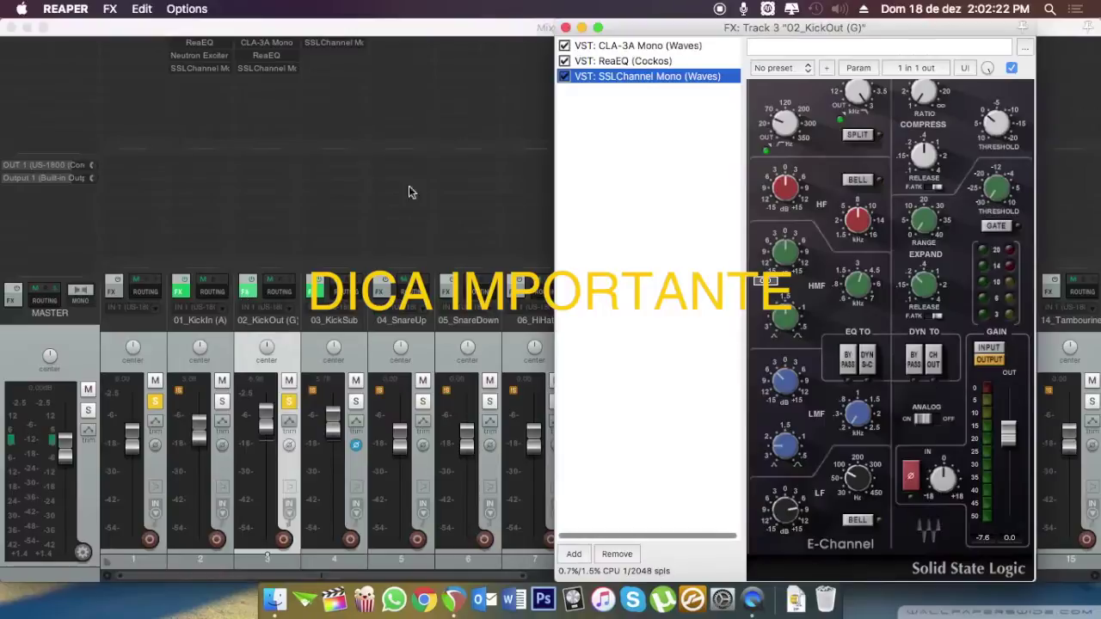
left_click(612, 49)
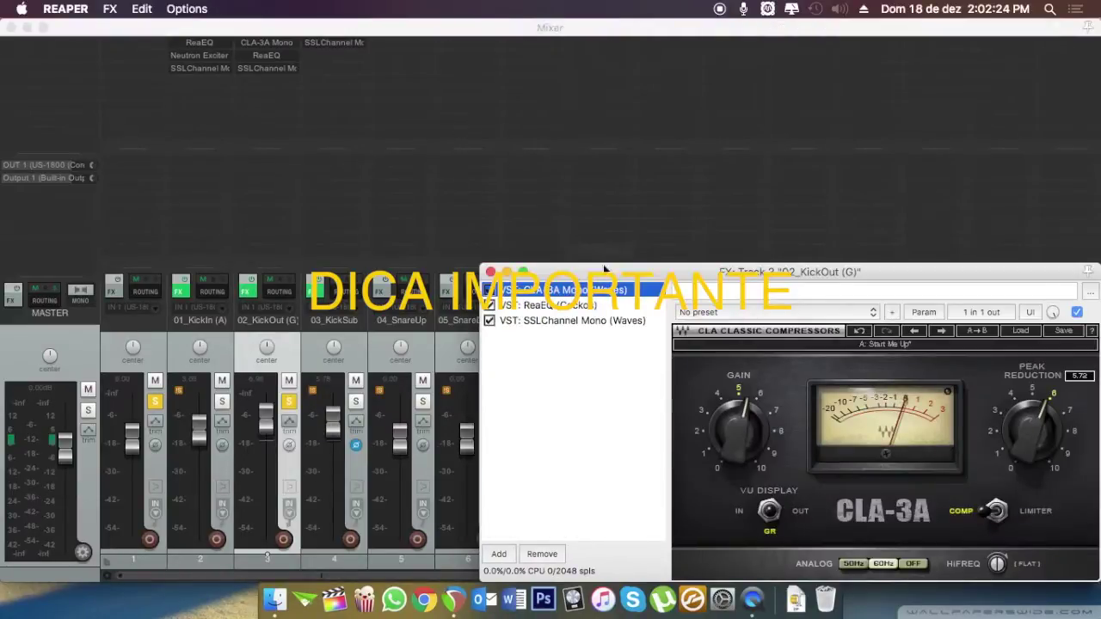
- Play 02_KickOut (G), reset its clipped peak meter and lower its fader to +4.28 dB
key("space")
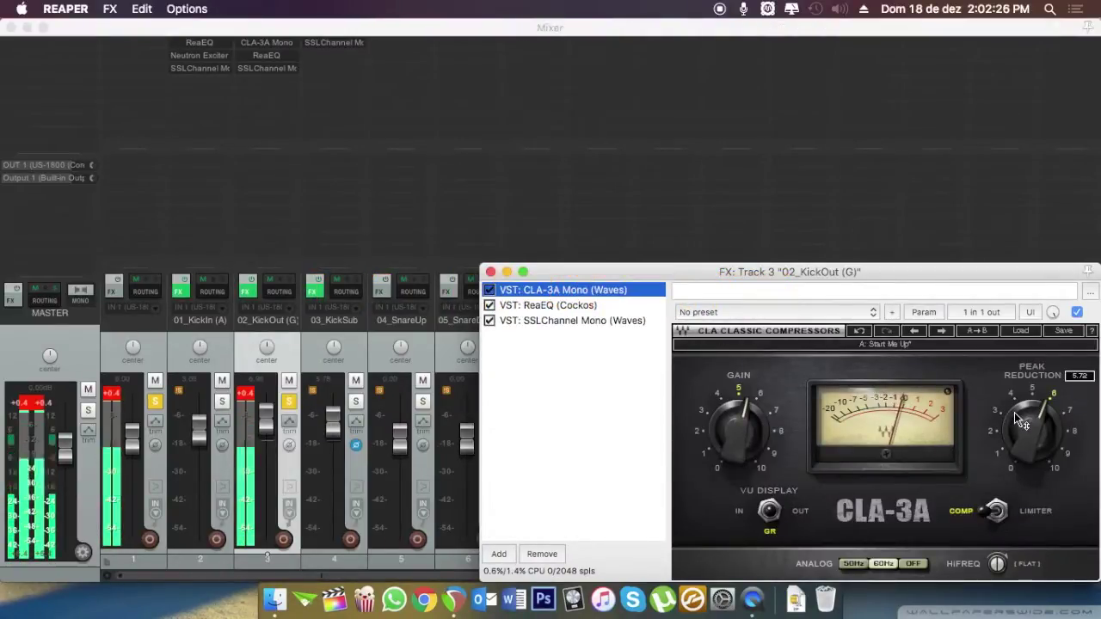
left_click(245, 394)
left_click_drag(265, 416, 266, 425)
key("space")
key("space")
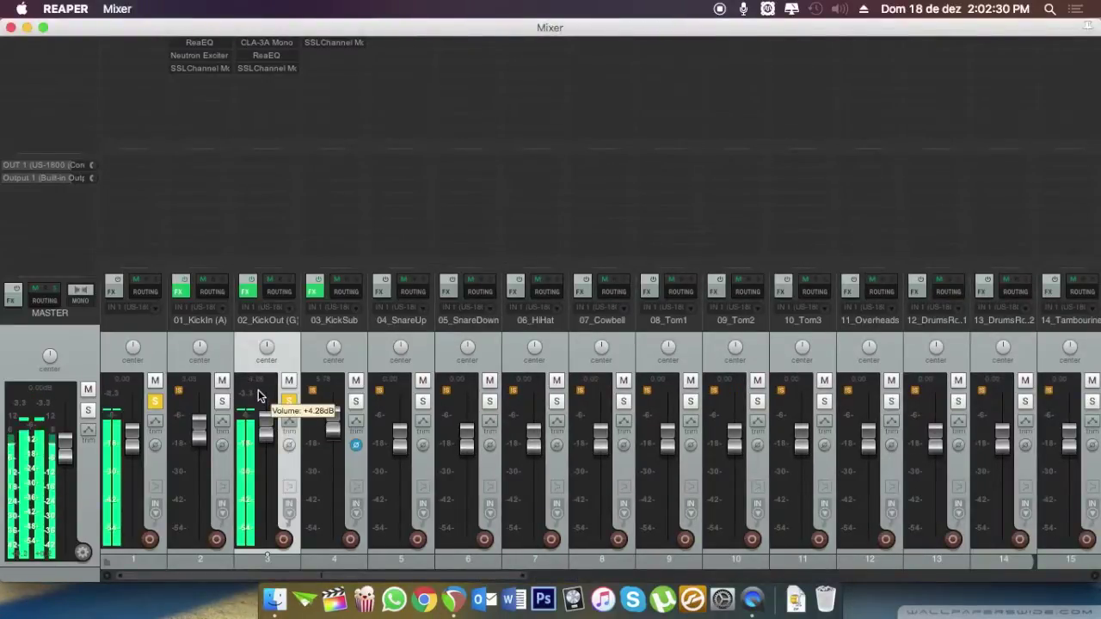
- Solo 01_KickIn (A) in place of 02_KickOut (G) and add the CLA-2A Mono (Waves) compressor to it
left_click(222, 401)
left_click(209, 72)
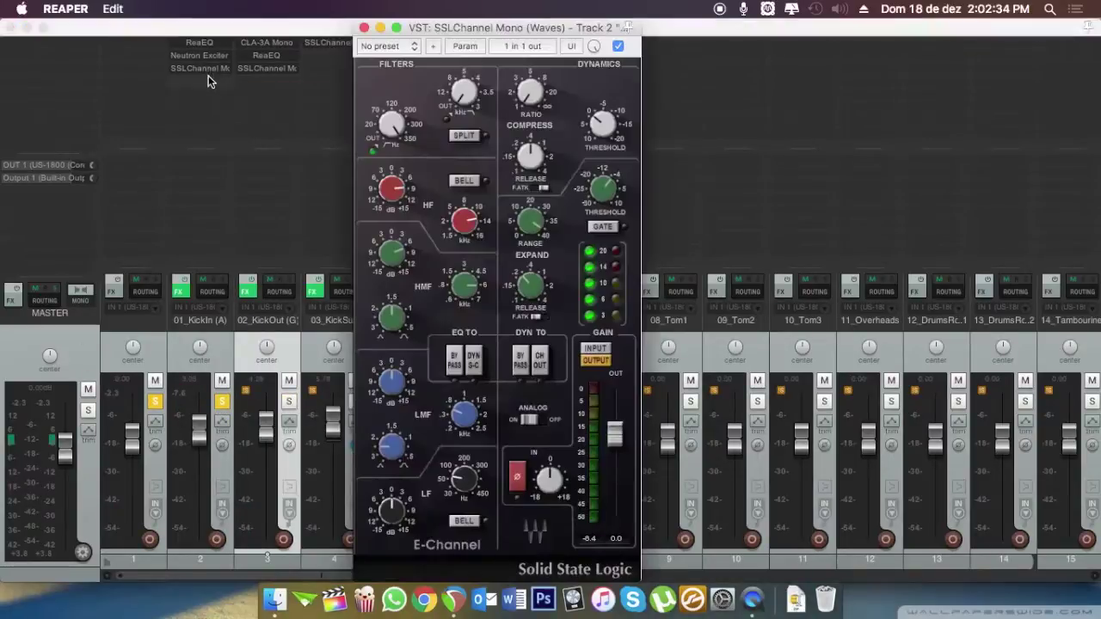
left_click(208, 77)
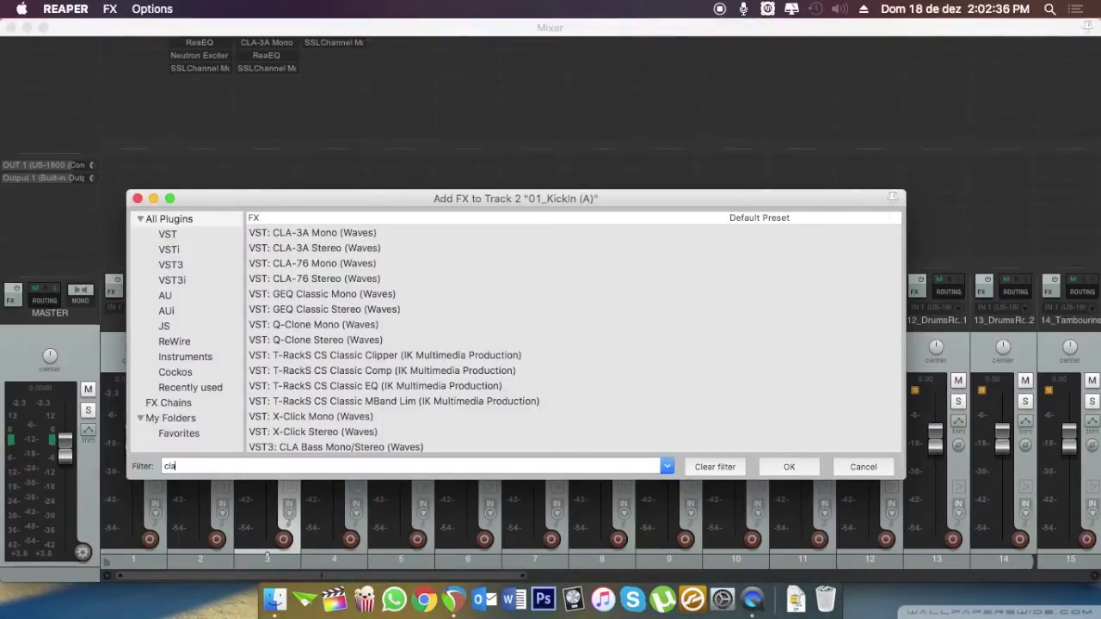
scroll(369, 246, "down", 2)
scroll(337, 285, "up", 3)
left_click(332, 239)
scroll(331, 267, "up", 2)
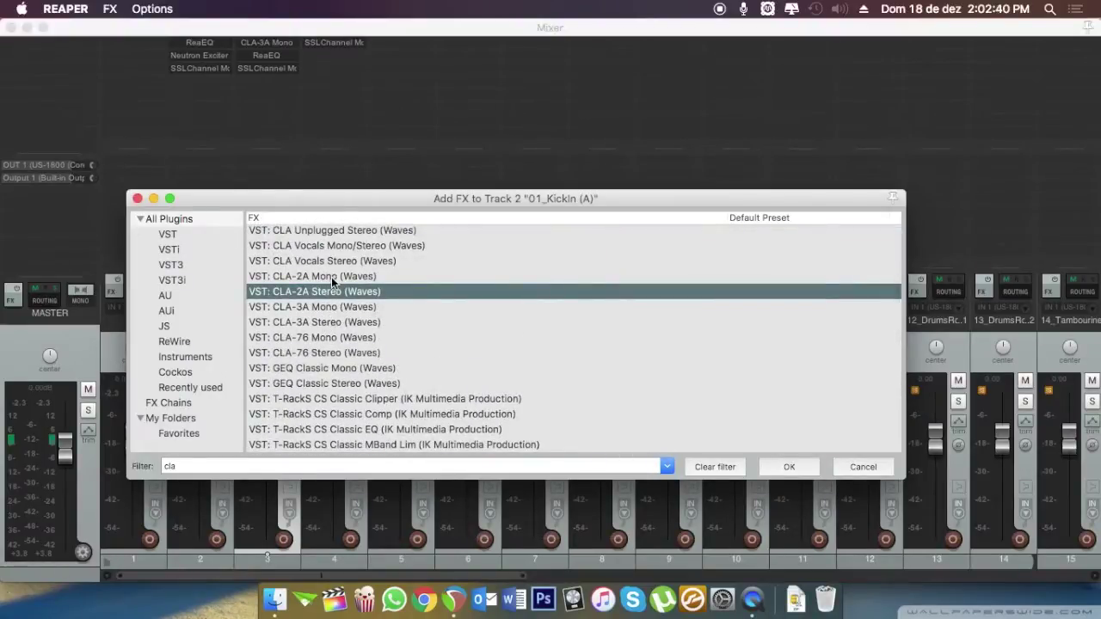
double_click(331, 277)
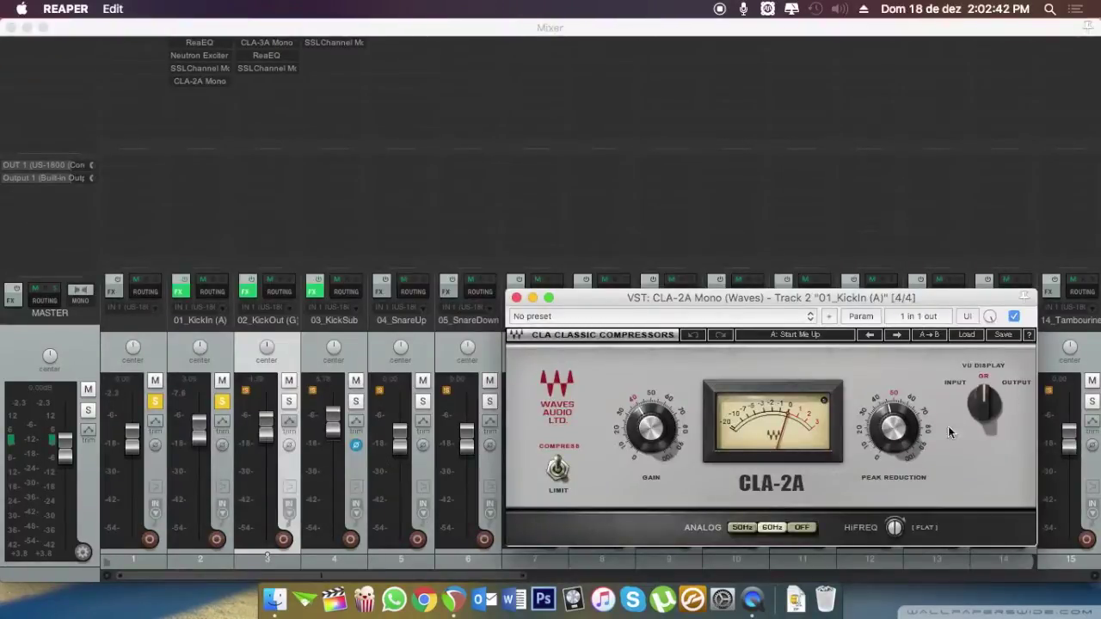
- Play 01_KickIn (A), set its CLA-2A peak reduction to about 65 and reset the track's peak meter
key("space")
left_click_drag(905, 448, 908, 440)
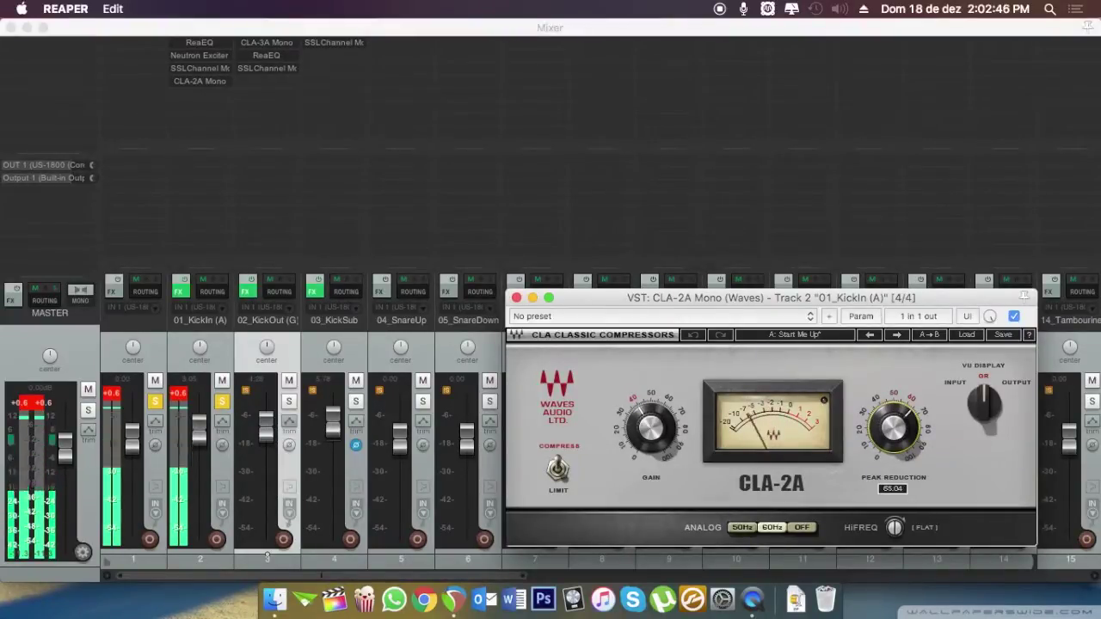
left_click(182, 393)
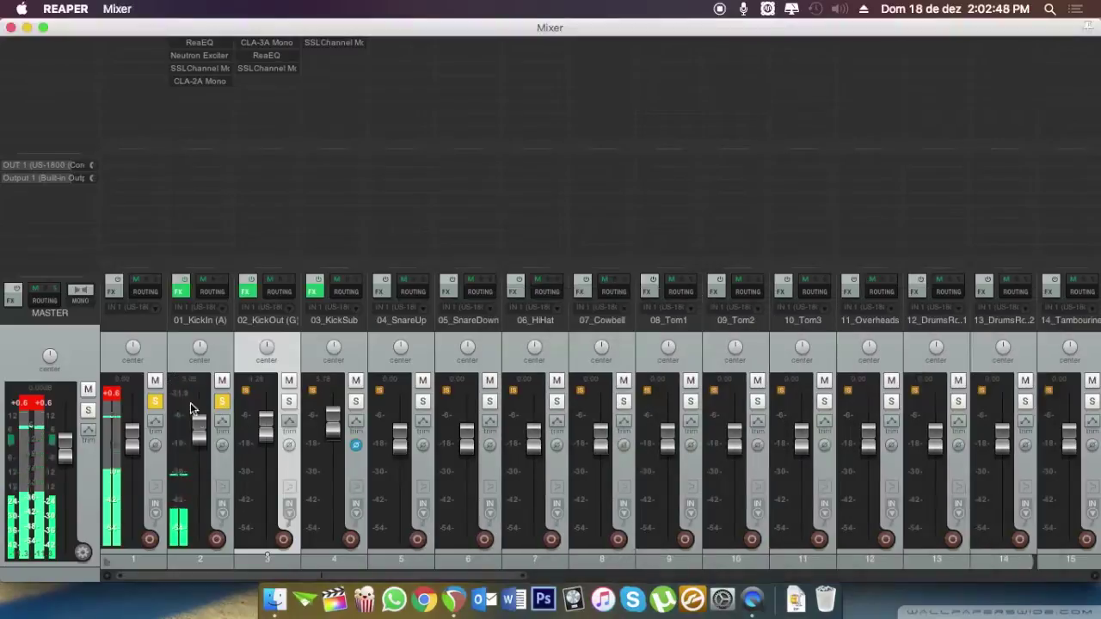
- Solo and play all three kick tracks together, and raise the 03_KickSub fader to about +6 dB
left_click(221, 402)
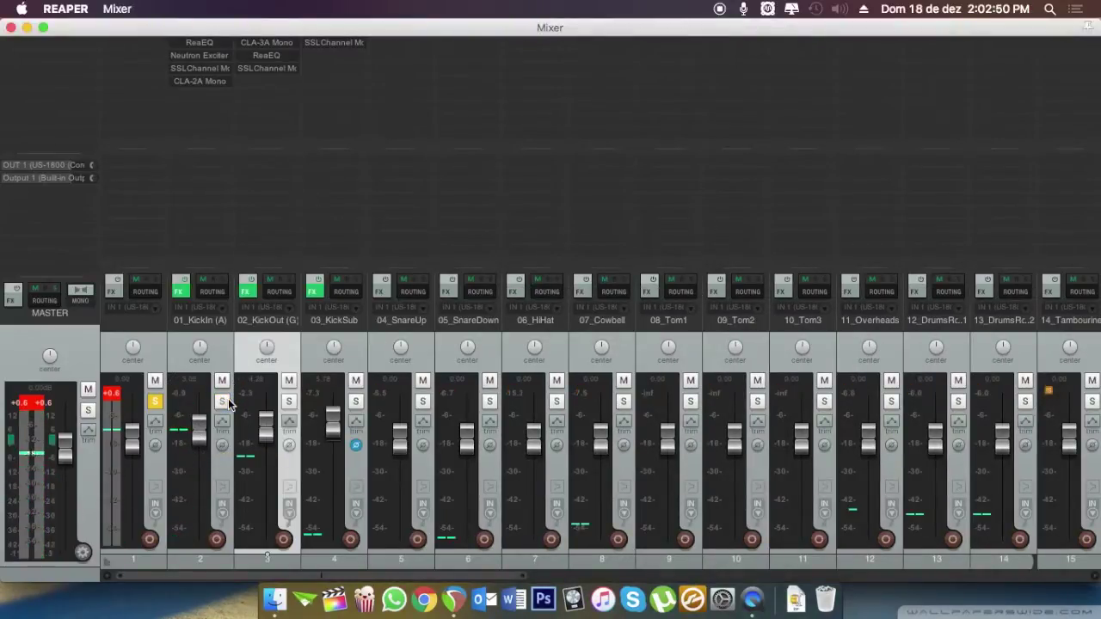
left_click(216, 354)
left_click(344, 363, "shift")
left_click(352, 404)
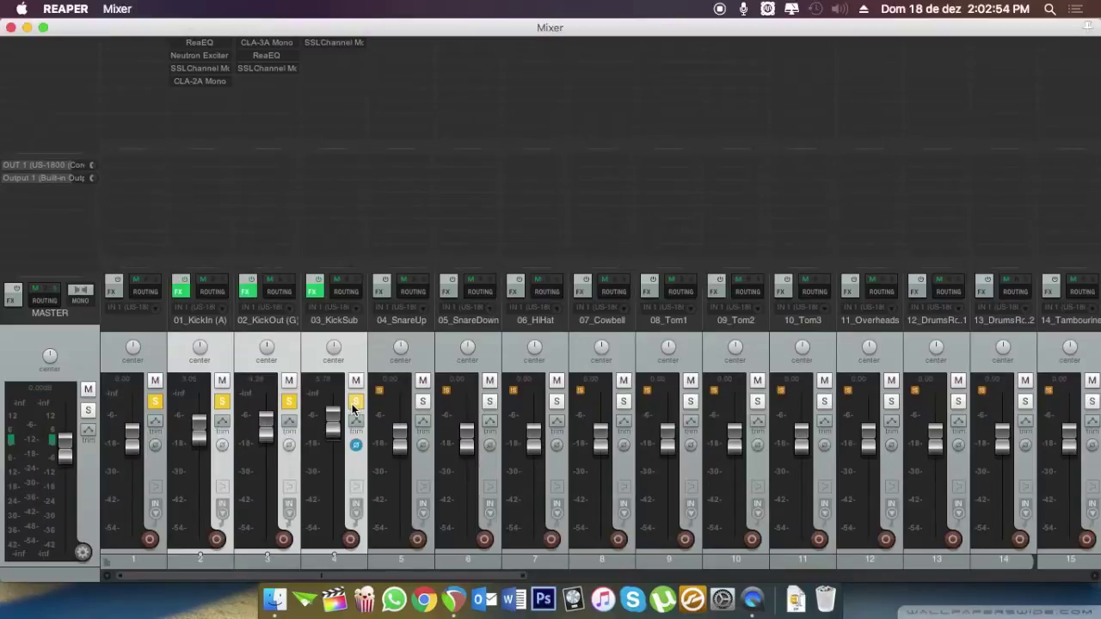
key("space")
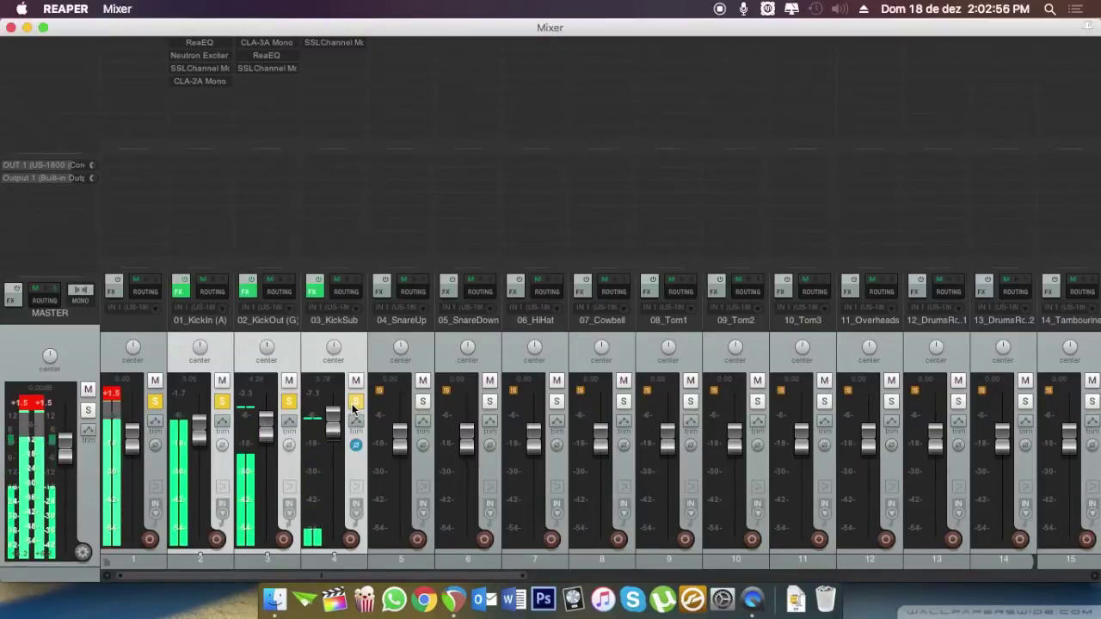
left_click(345, 407)
mouse_move(344, 407)
left_mouse_down()
mouse_move(327, 454)
mouse_move(327, 418)
left_mouse_up()
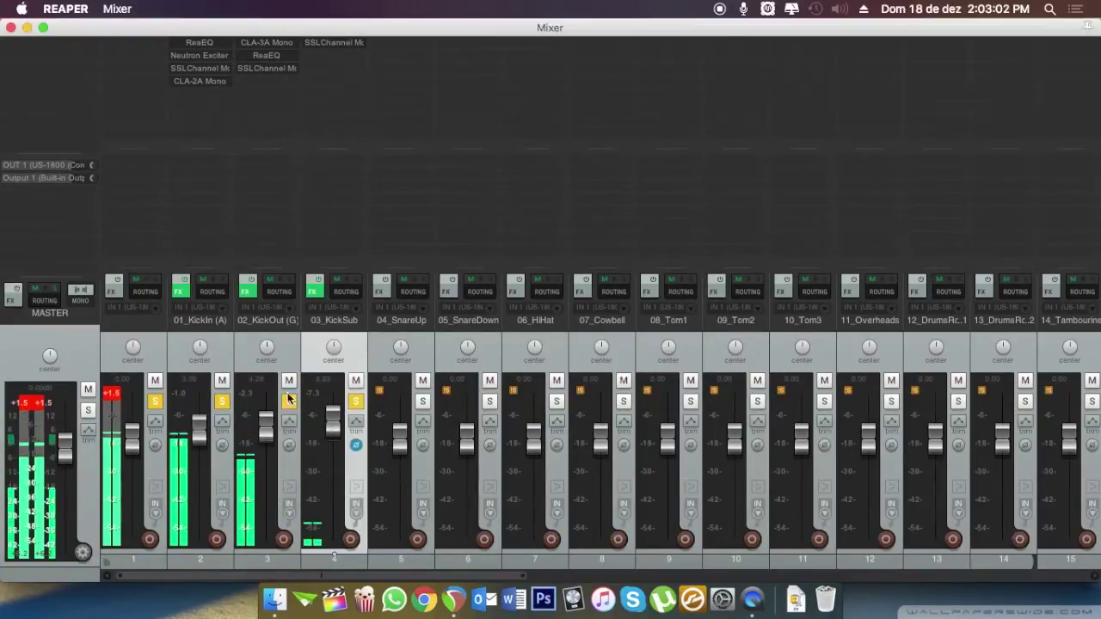
- In the 02_KickOut (G) SSL channel, adjust the LF gain, raise the expander threshold and set its range to 40
left_click(247, 294)
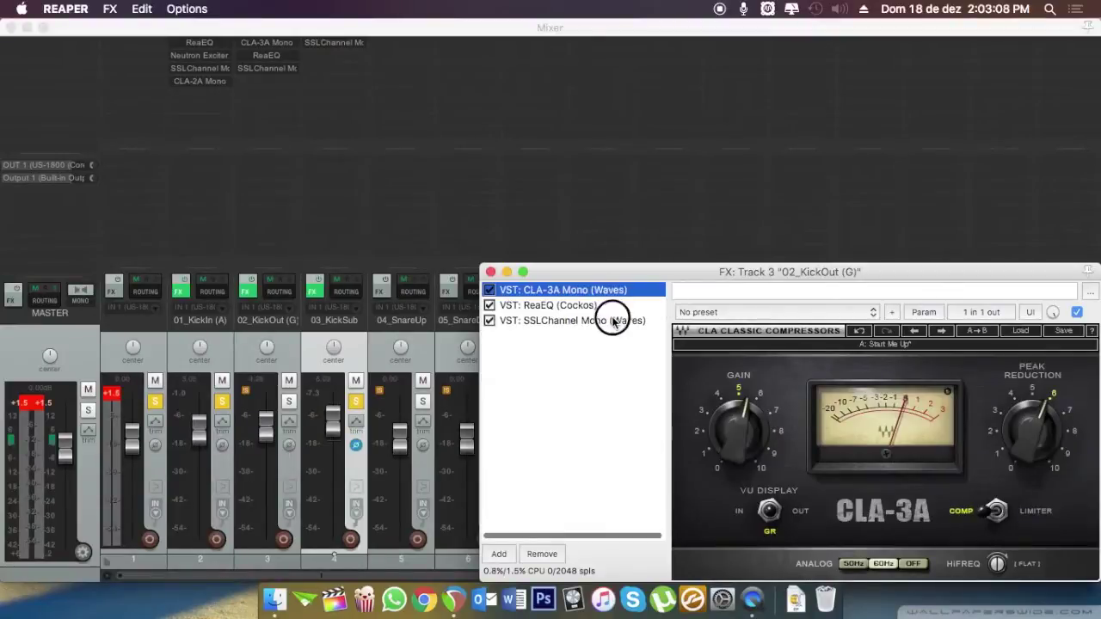
left_click(613, 320)
left_click(713, 554)
mouse_move(716, 509)
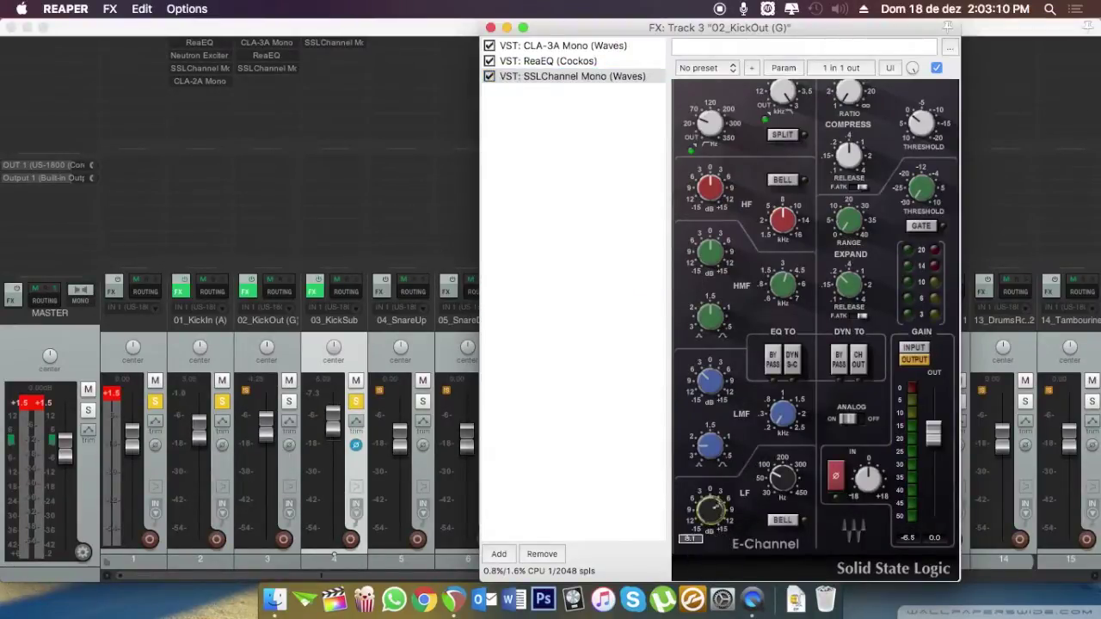
left_click_drag(711, 508, 710, 506)
left_click_drag(921, 187, 921, 184)
left_click_drag(847, 221, 847, 206)
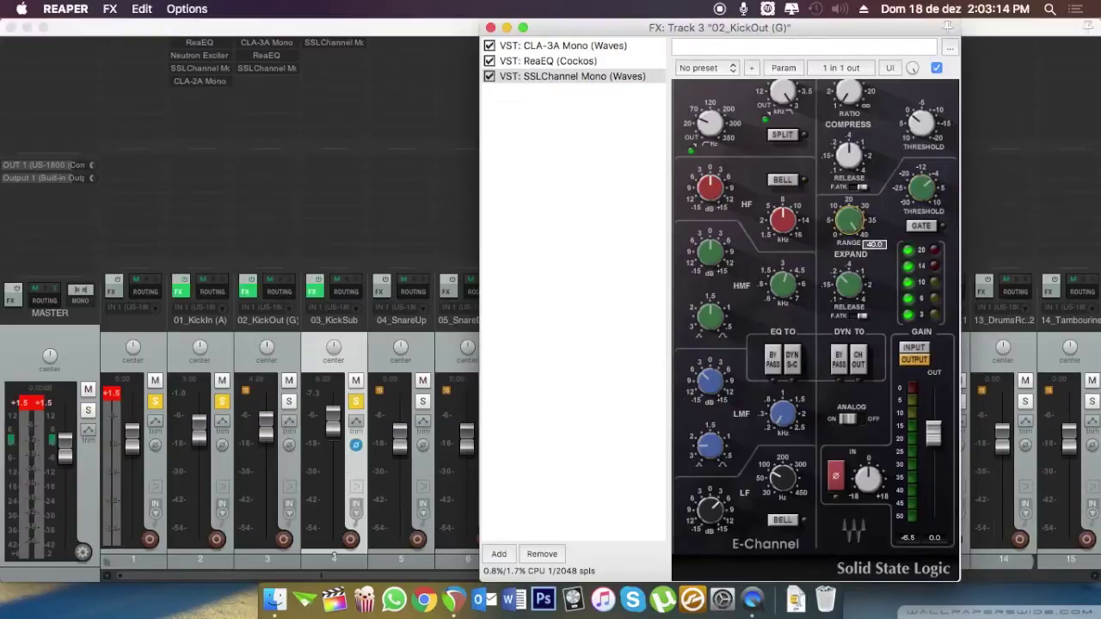
- Solo only 02_KickOut (G), play it and set its SSL expander threshold to -15.4 dB
left_click(291, 400)
left_click(221, 402)
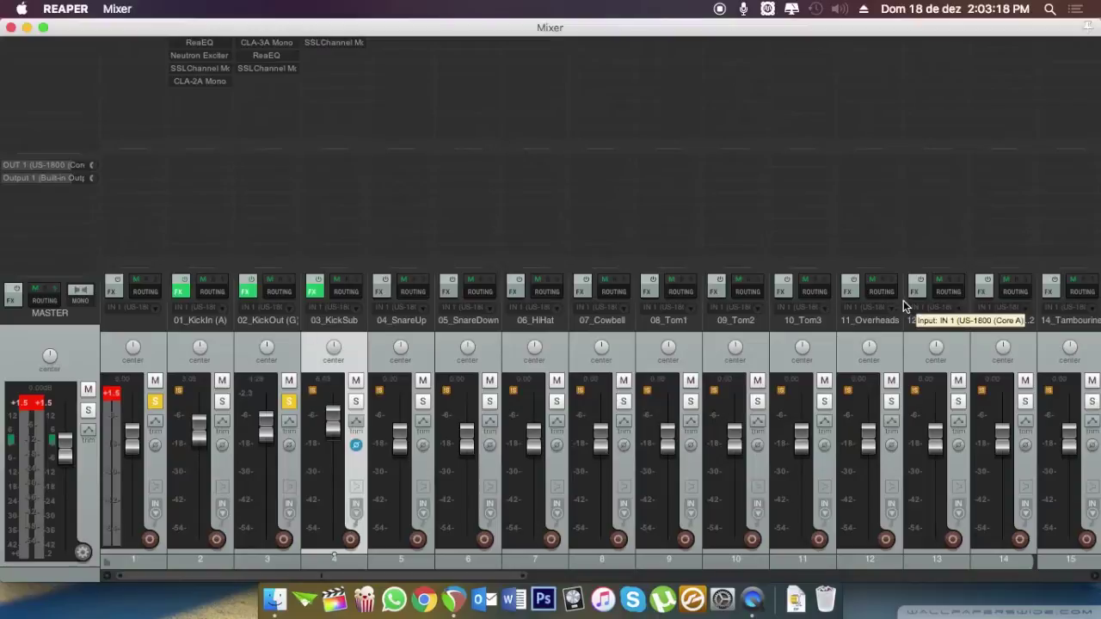
key("space")
left_click(247, 292)
key("space")
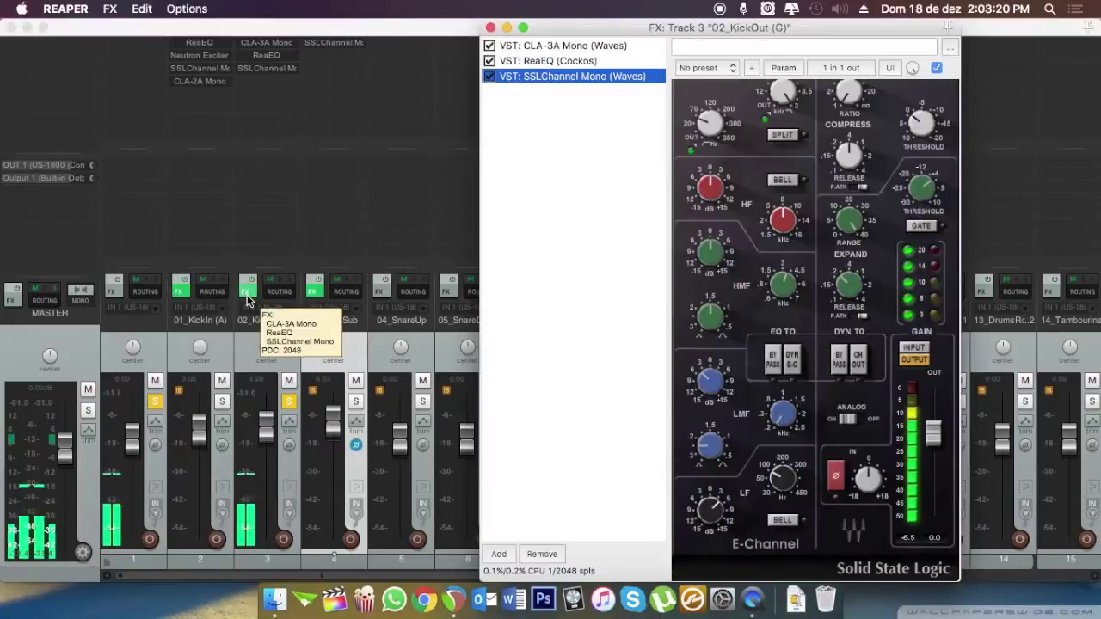
left_click(923, 231)
left_click_drag(921, 189, 921, 220)
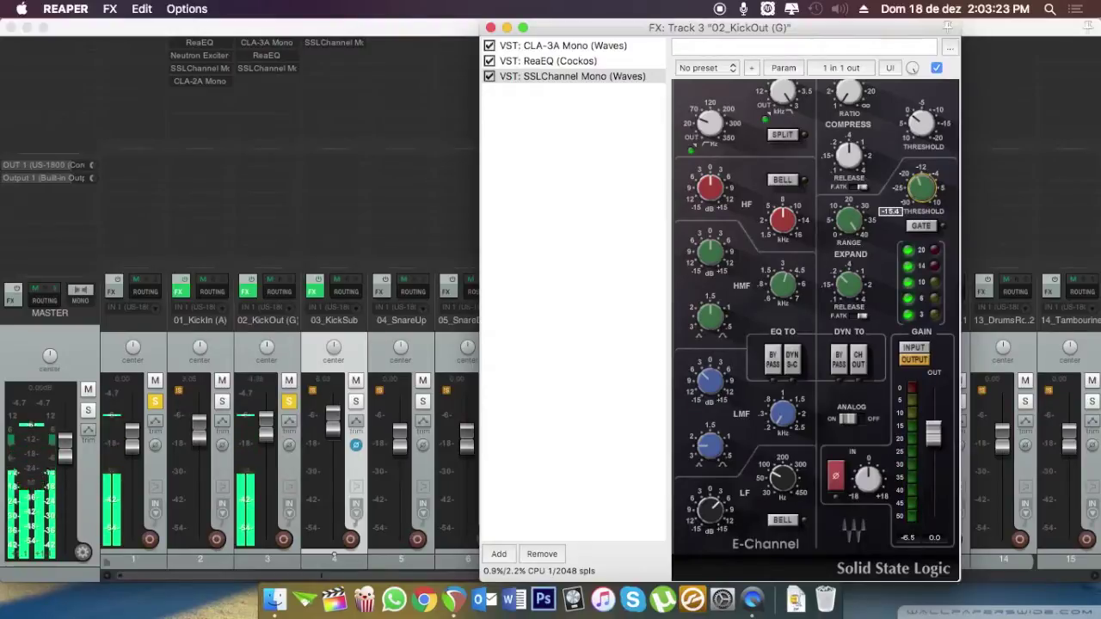
left_click(713, 538)
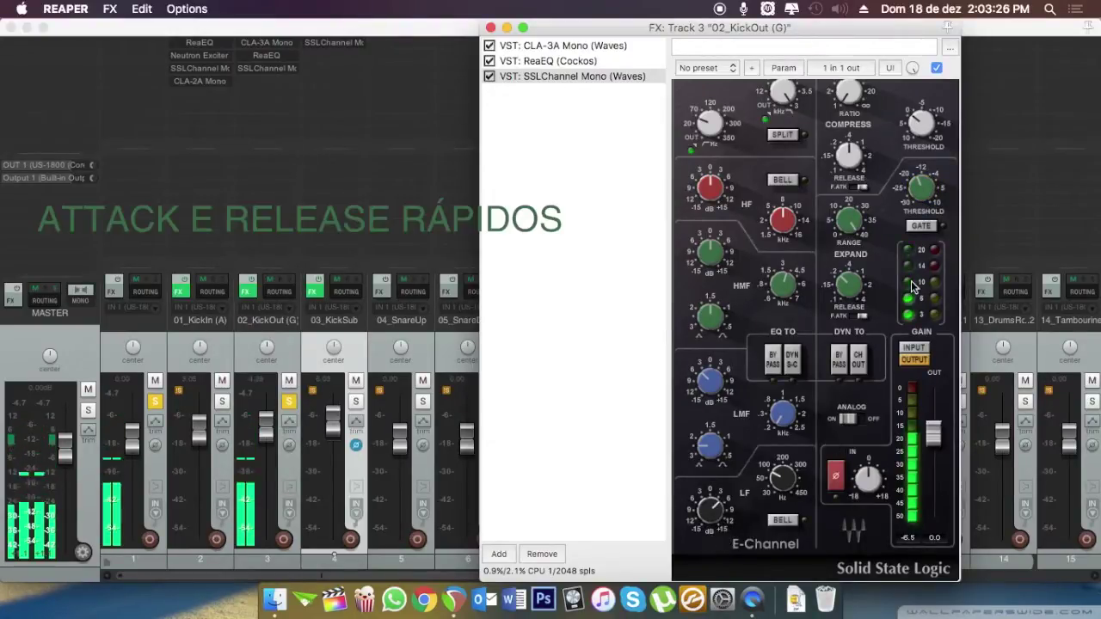
- Give the 02_KickOut (G) expander a release of about 0.12, a fast attack and a threshold of -4.9 dB
left_click_drag(848, 285, 858, 357)
left_click(857, 358)
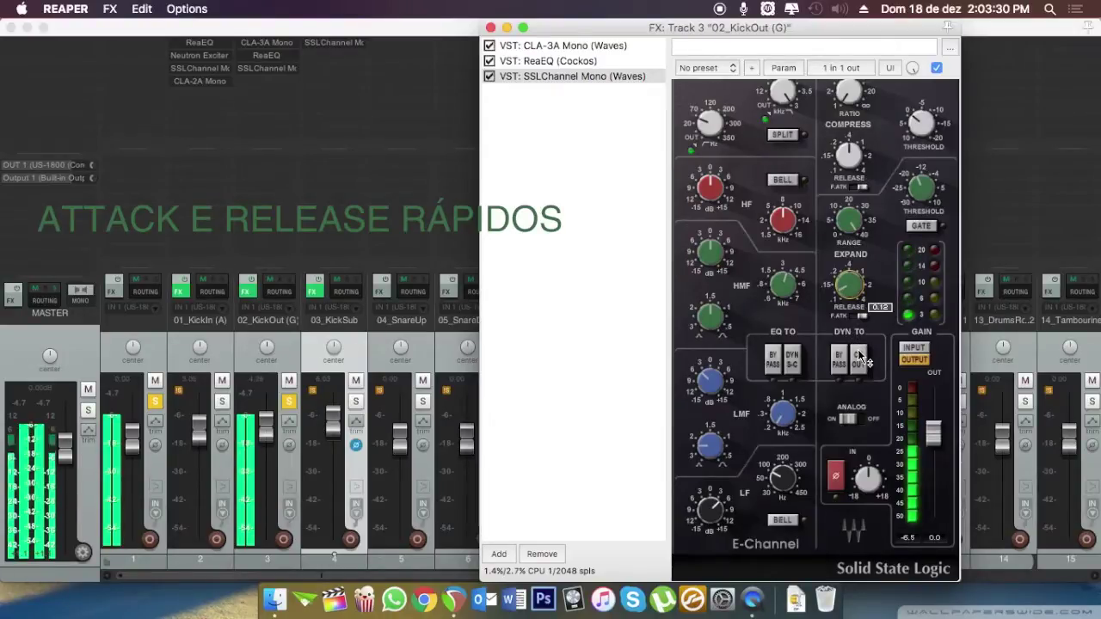
left_click(859, 361)
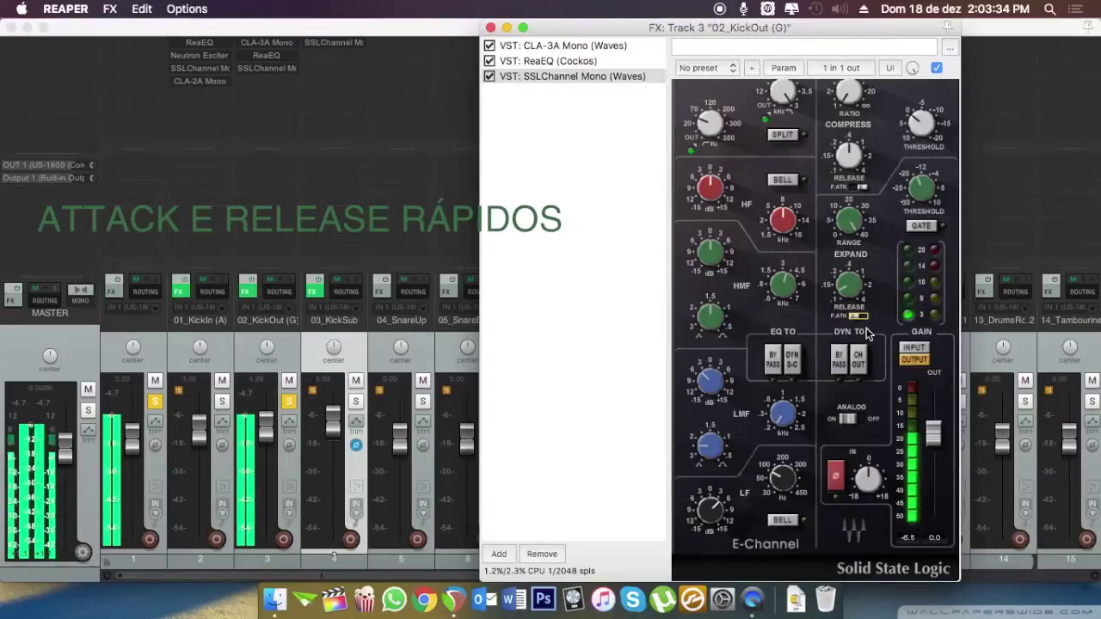
left_click_drag(847, 284, 848, 282)
left_click_drag(921, 188, 921, 174)
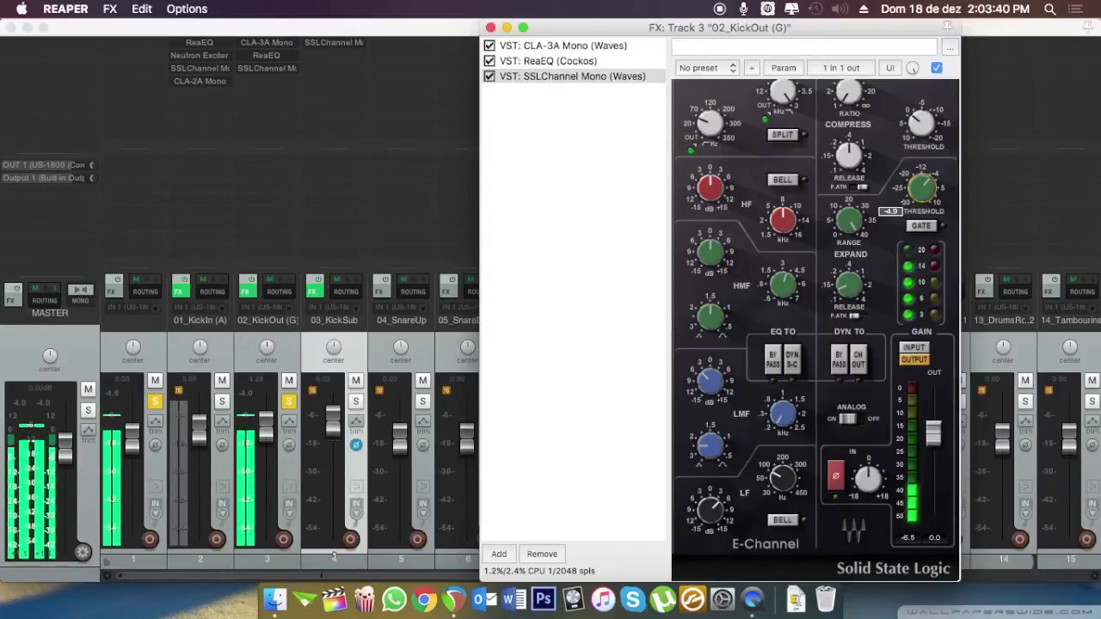
- Close the 02_KickOut (G) effects, then solo the three kick tracks again and play the combined sound
left_click(490, 28)
left_click(290, 406)
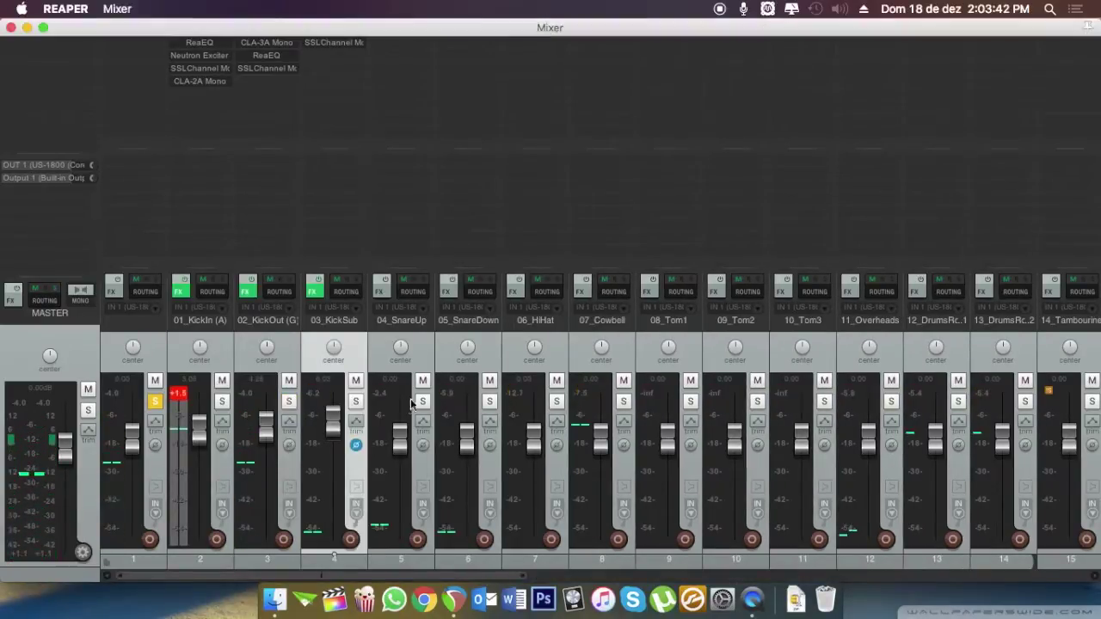
left_click(234, 360)
left_click(311, 353, "shift")
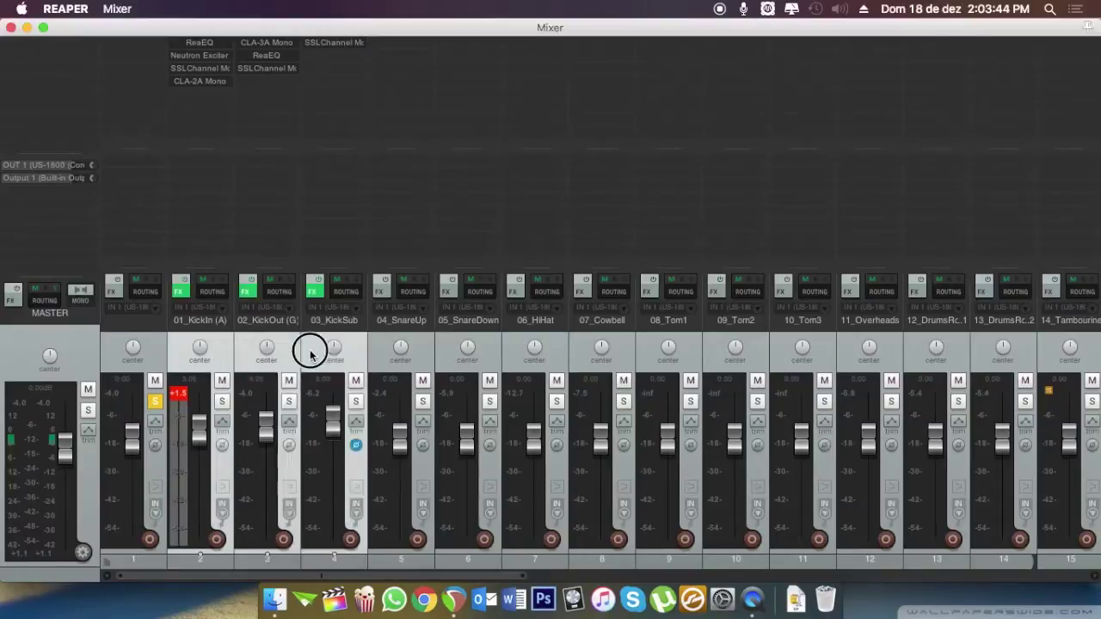
left_click(295, 403)
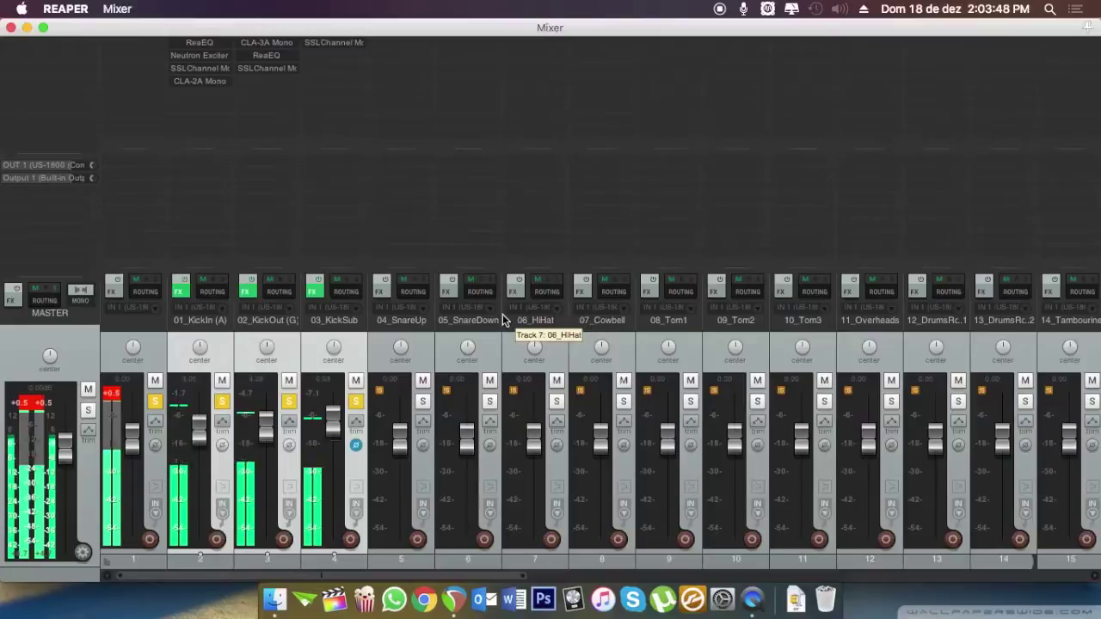
- Select only the 03_KickSub track and lower its volume fader slightly during playback
left_click(334, 425)
left_click(349, 356)
left_click_drag(332, 428, 333, 437)
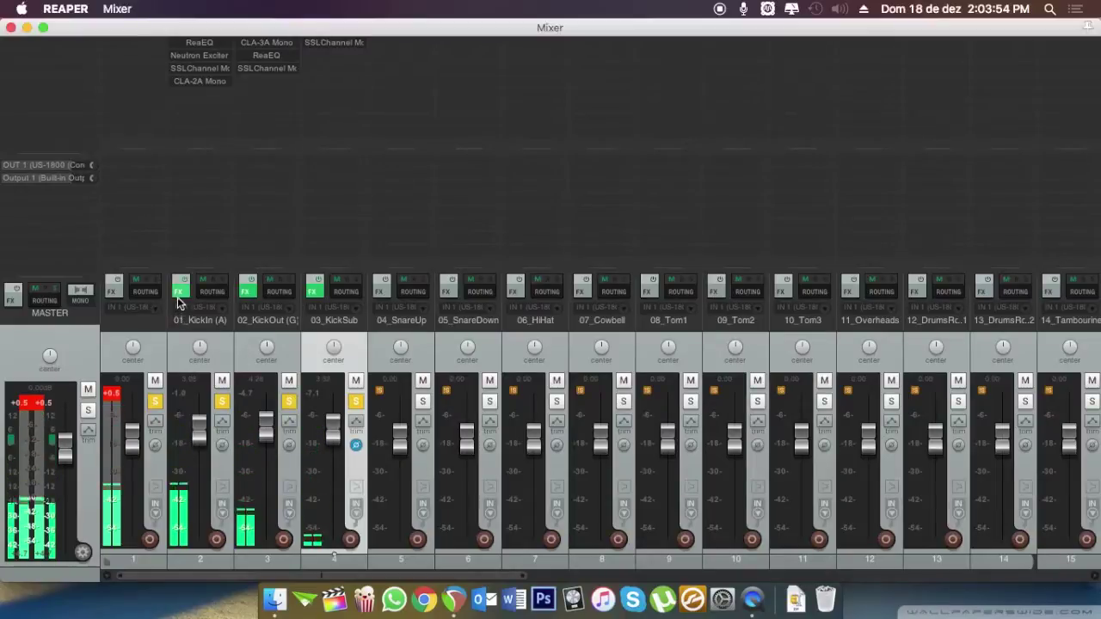
- In the 01_KickIn (A) SSL channel, adjust the expander's gate mode and set its threshold to -3.8 dB
left_click(200, 56)
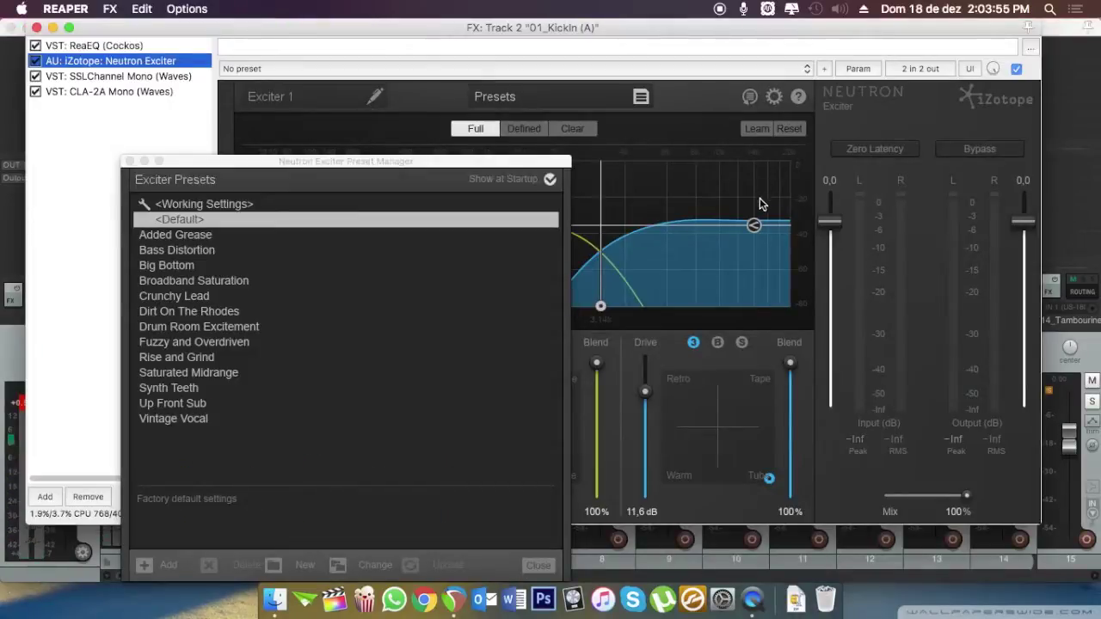
left_click(125, 161)
left_click(118, 76)
left_click(607, 229)
left_click_drag(604, 229, 604, 243)
left_click_drag(603, 189, 604, 198)
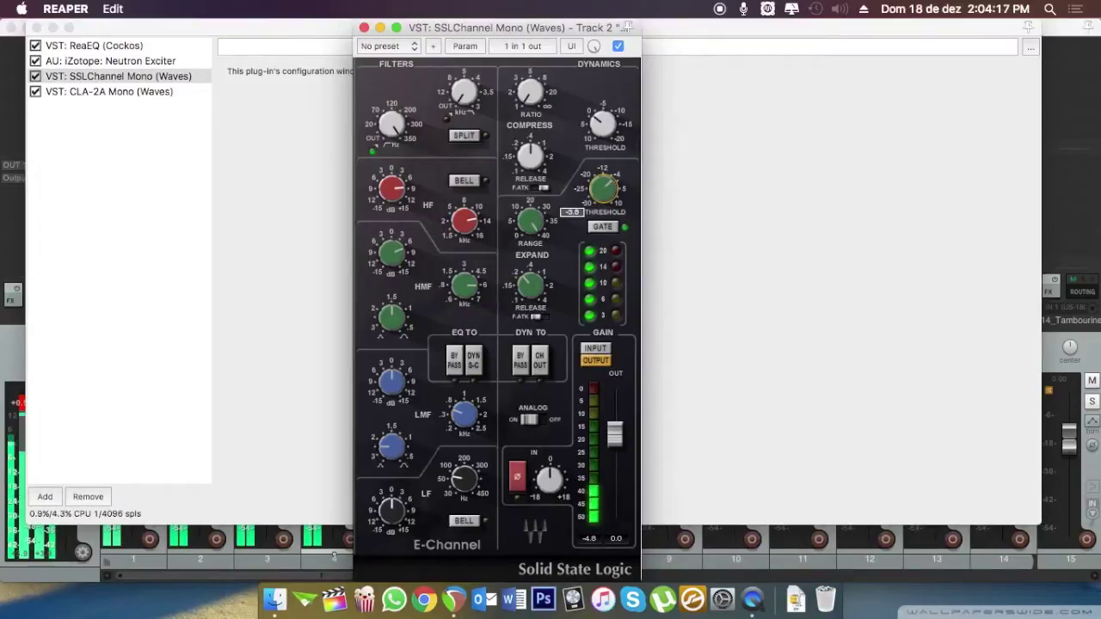
left_click(605, 227)
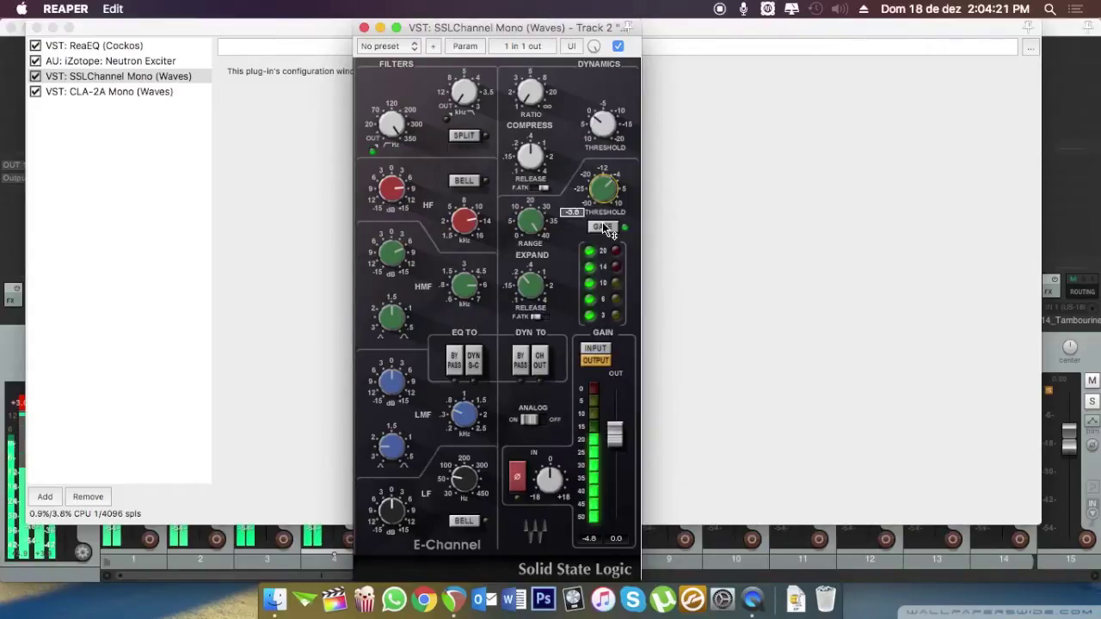
- Close the 01_KickIn (A) effects and unsolo the three kick tracks, leaving only track 1 soloed
key("Escape")
key("Escape")
left_click(223, 402)
left_click(227, 354)
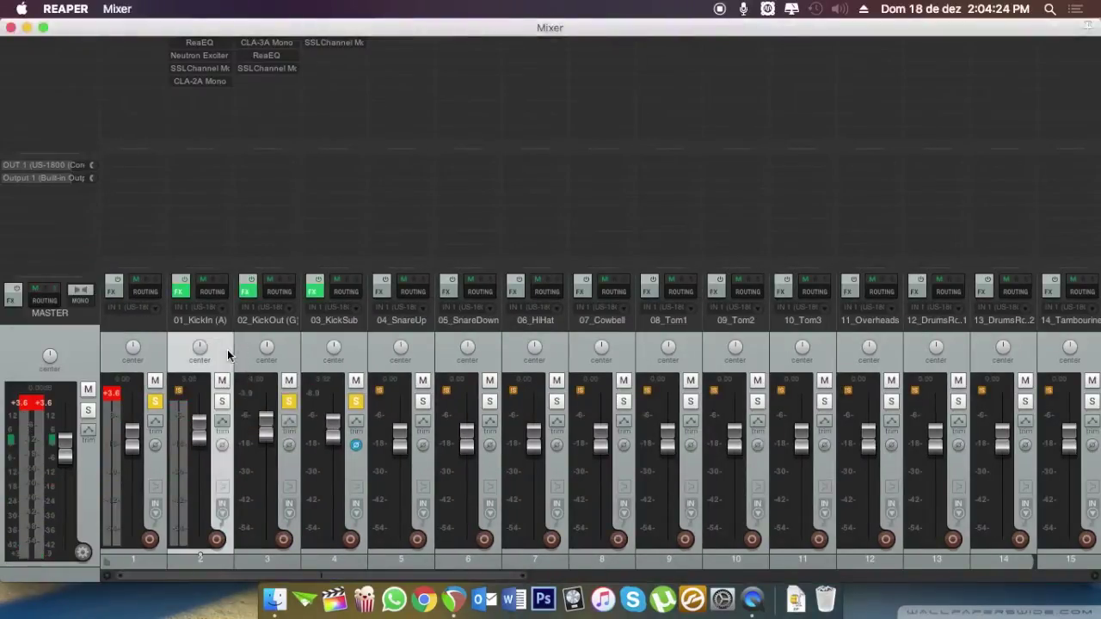
left_click(288, 401)
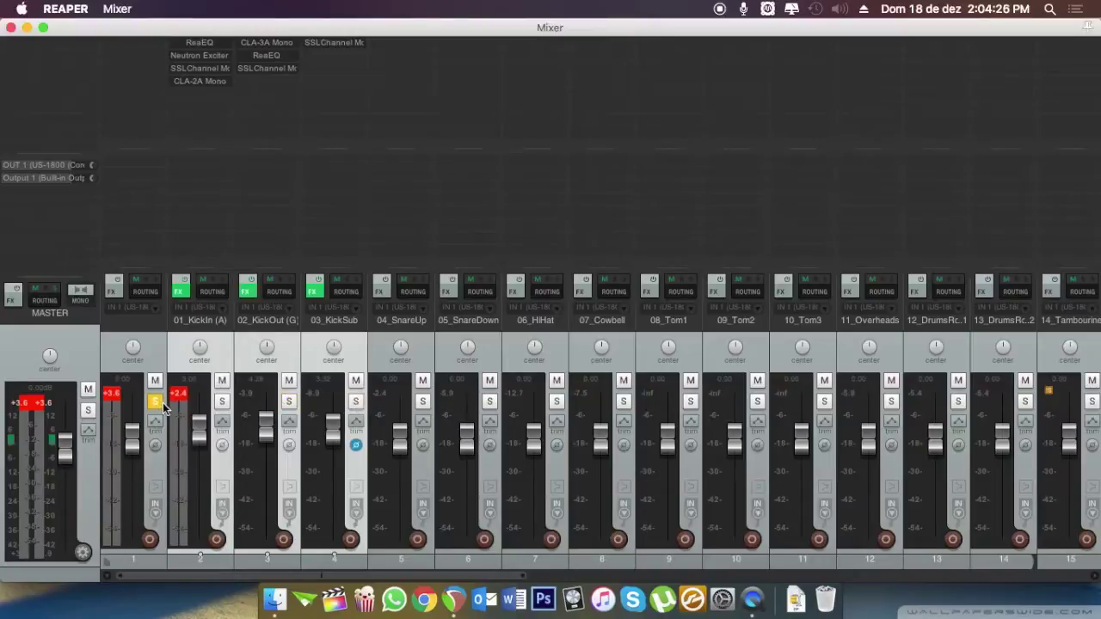
- Play the full drum group, lower the track 1 fader to about -3 dB and reset the master peak indicators
key("space")
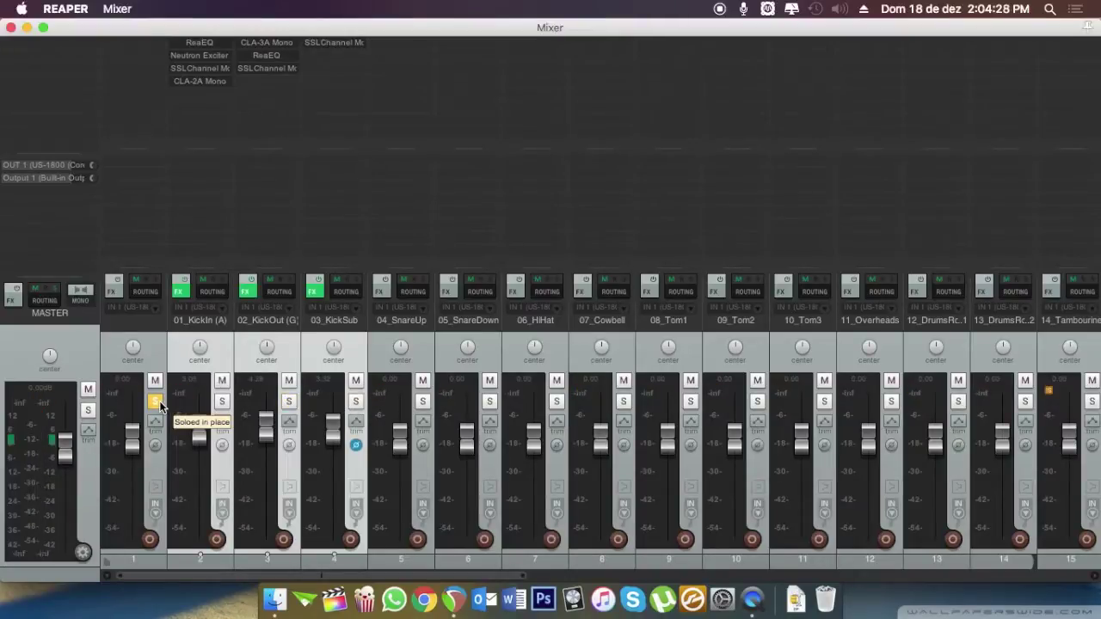
key("space")
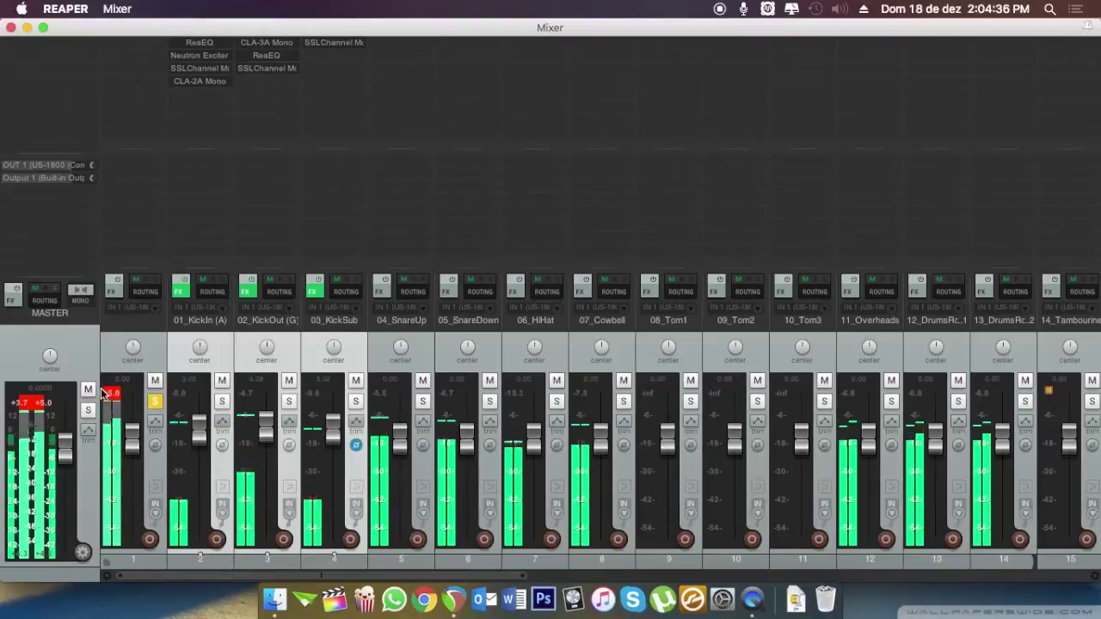
left_click_drag(131, 440, 133, 447)
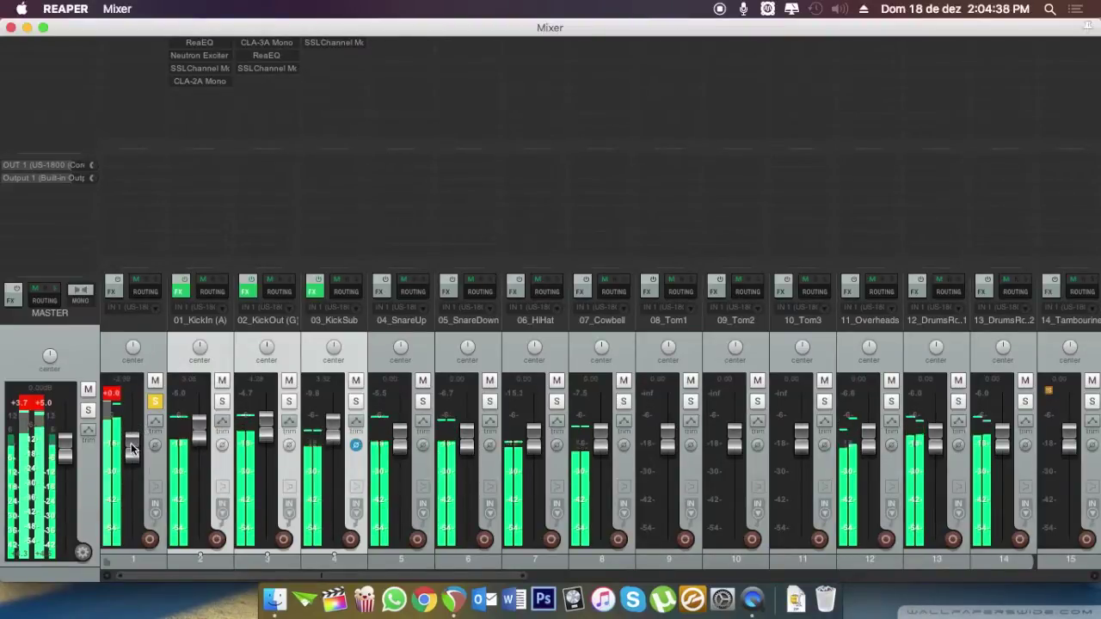
left_click(10, 404)
left_click(20, 405)
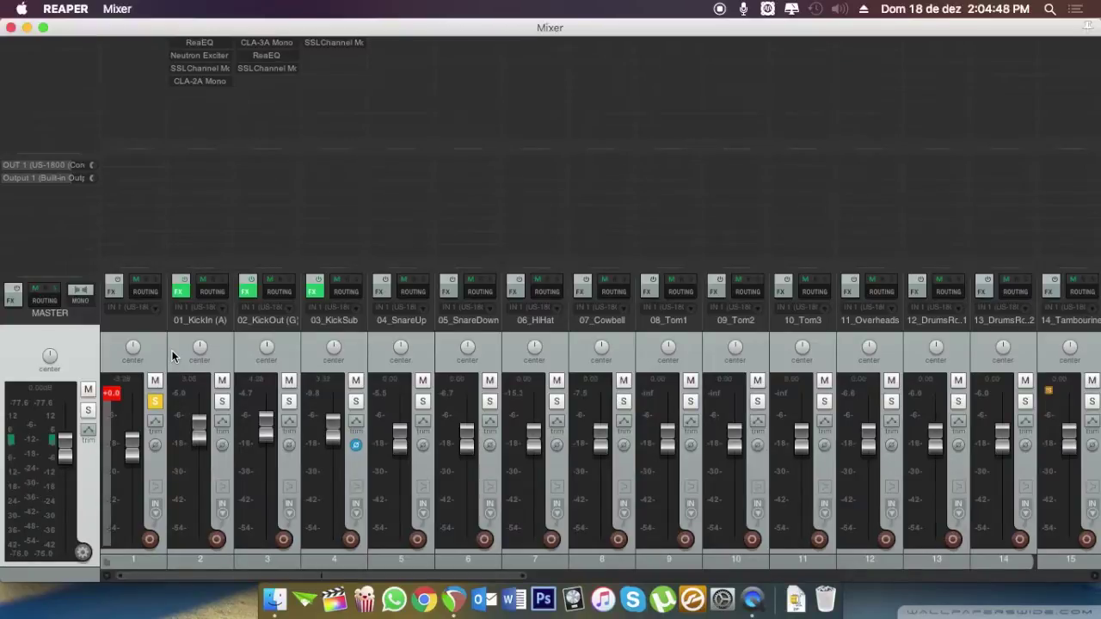
- Unsolo track 1 and play the full mix
scroll(172, 356, "right", 15)
scroll(172, 356, "left", 15)
left_click(155, 402)
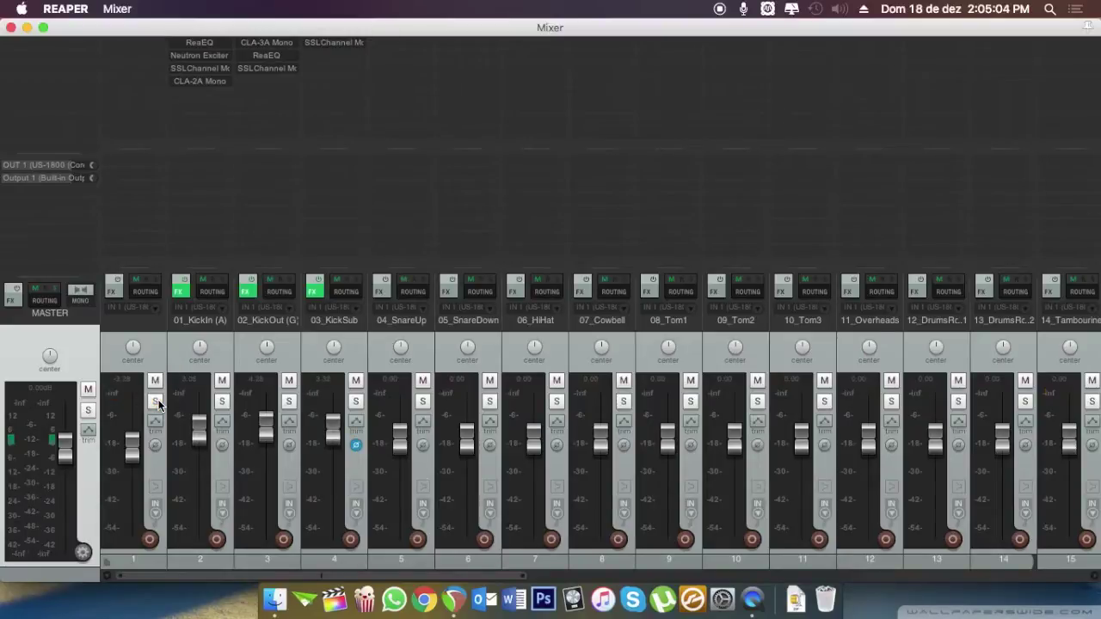
key("space")
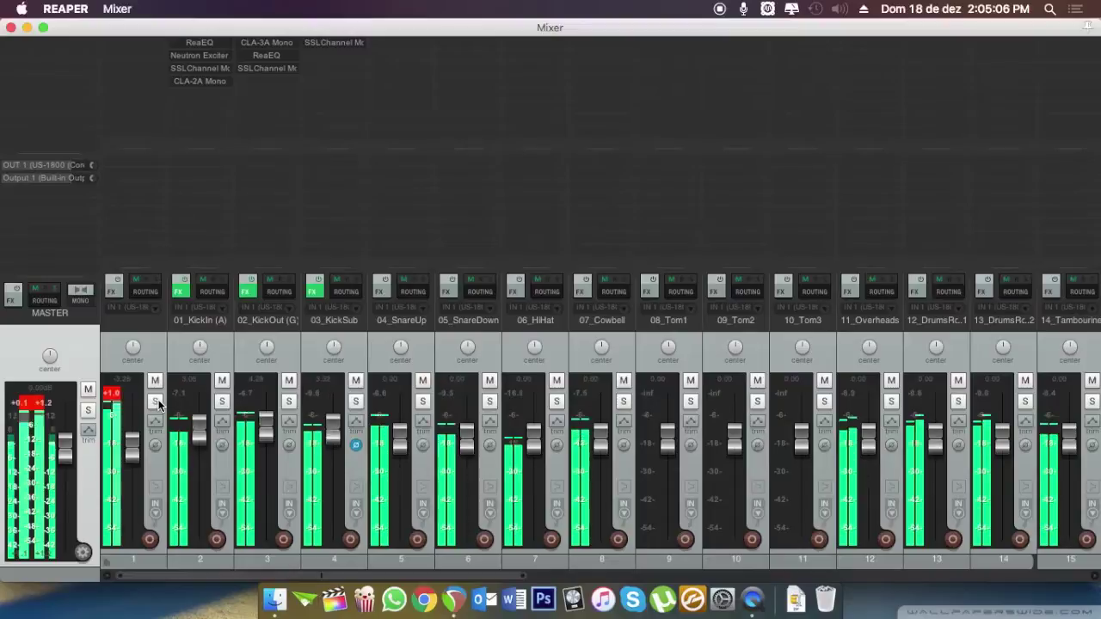
- Close the floating CLA-2A window, examine all tracks in the arrangement during playback, and return to the mixer
key("super+m")
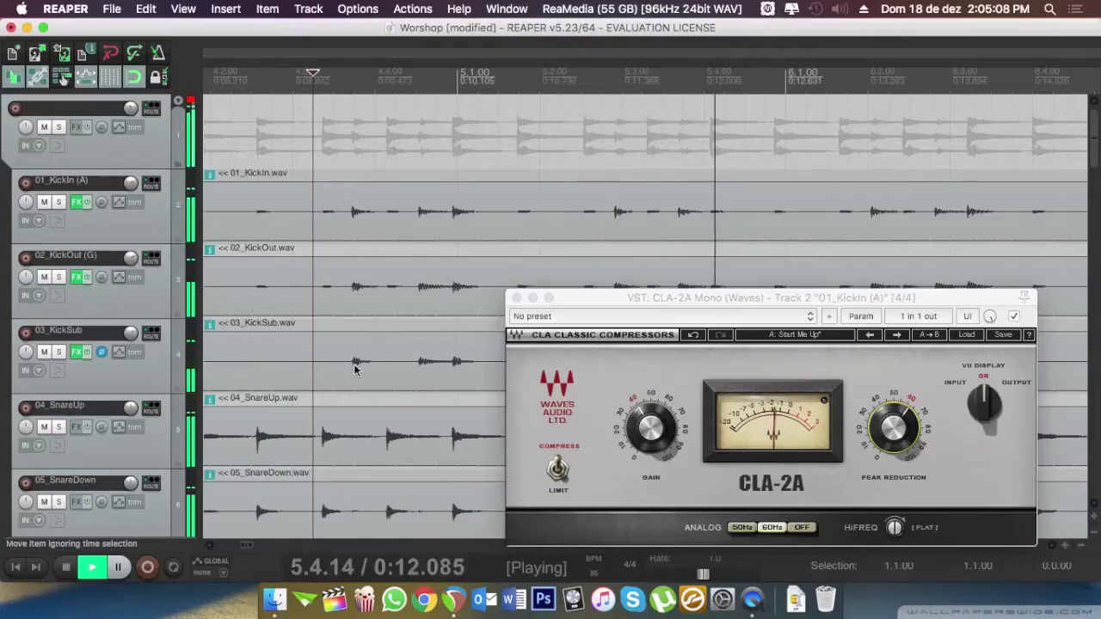
left_click(516, 298)
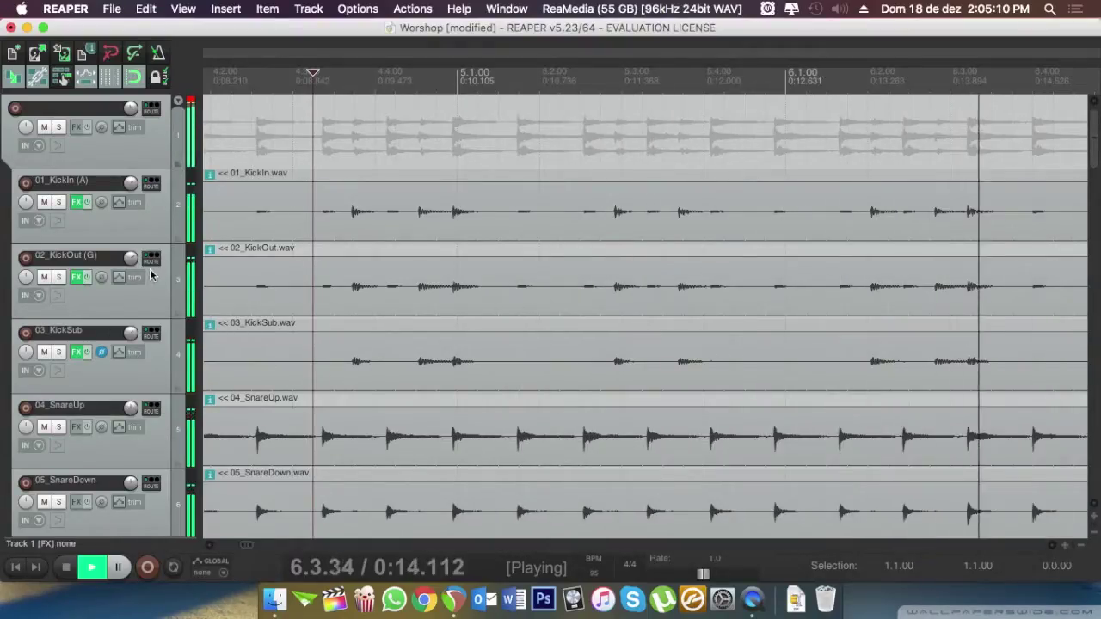
scroll(154, 279, "down", 3)
scroll(153, 279, "down", 10)
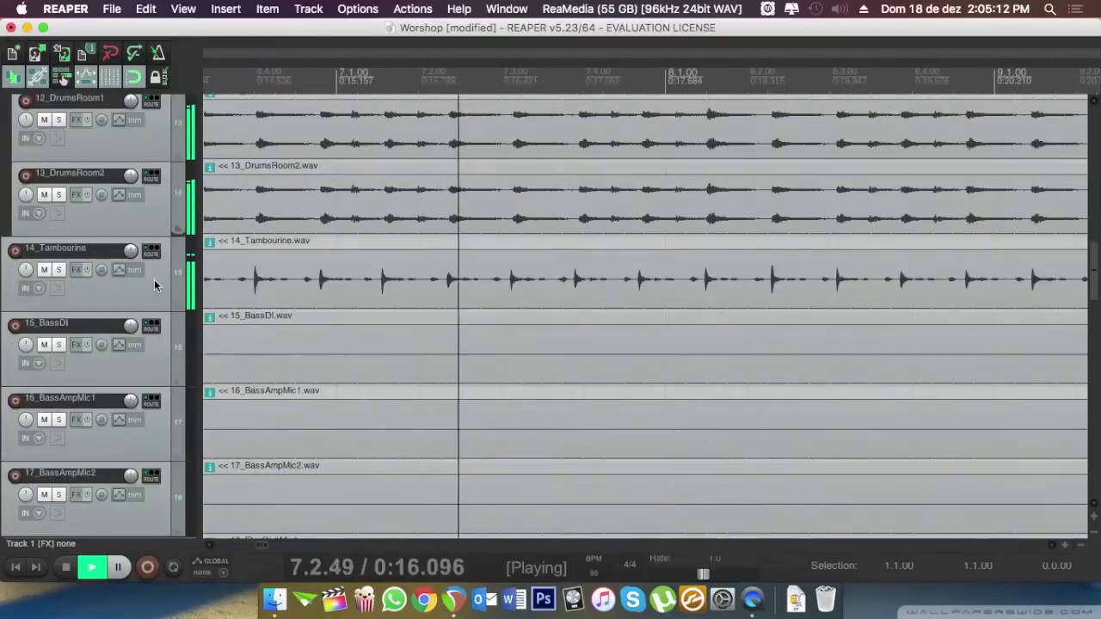
scroll(154, 281, "down", 8)
scroll(413, 213, "down", 3)
scroll(414, 213, "down", 5)
scroll(414, 213, "up", 3)
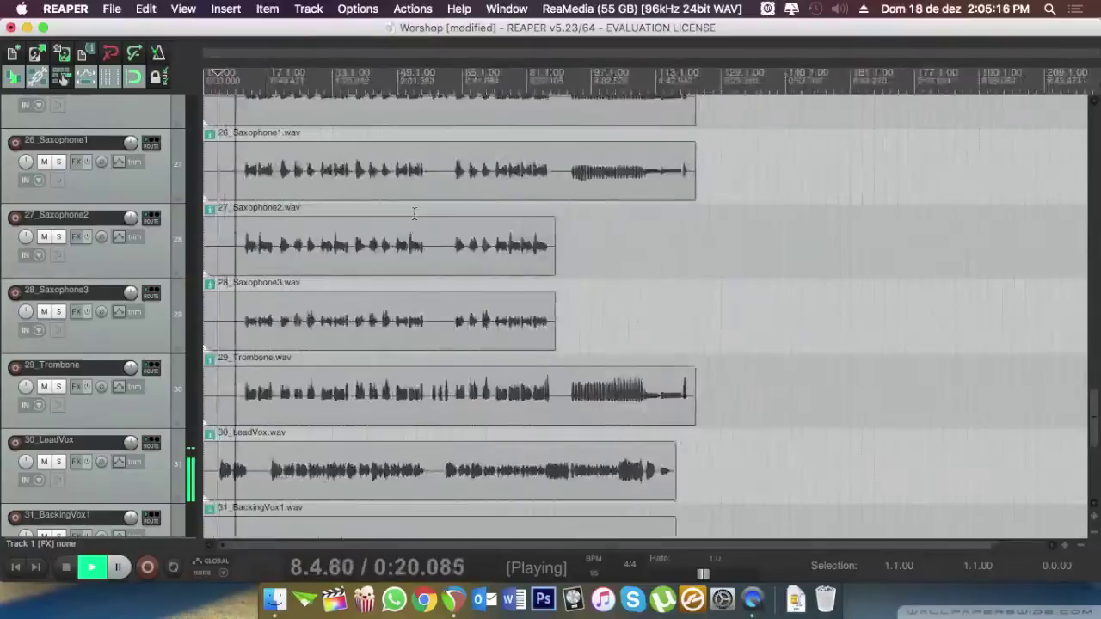
scroll(158, 261, "down", 4)
scroll(151, 269, "up", 20)
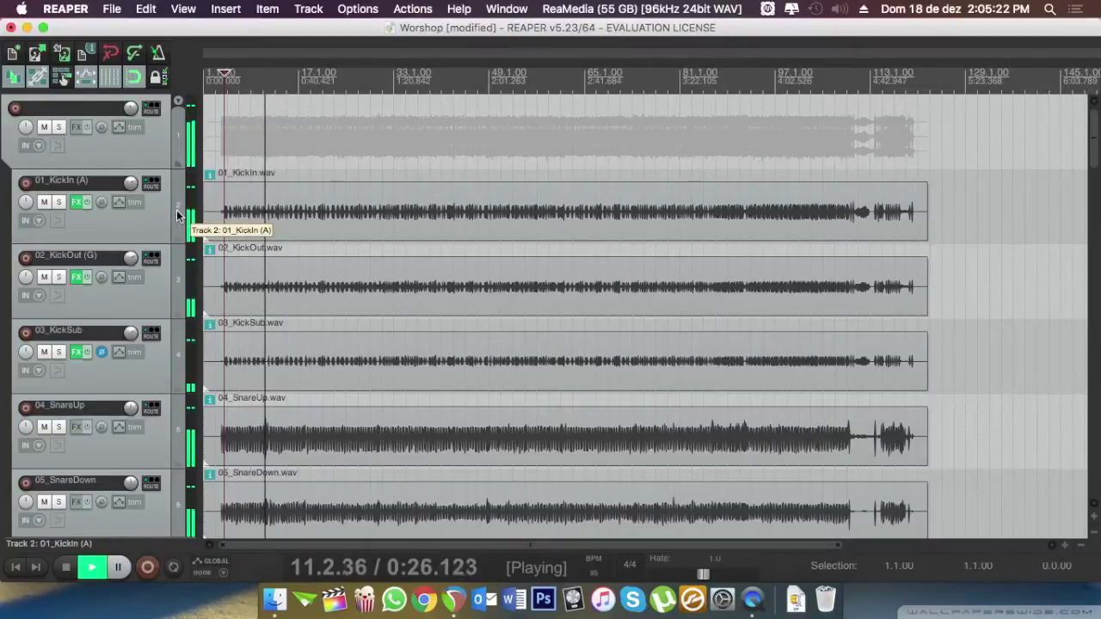
scroll(177, 215, "down", 5)
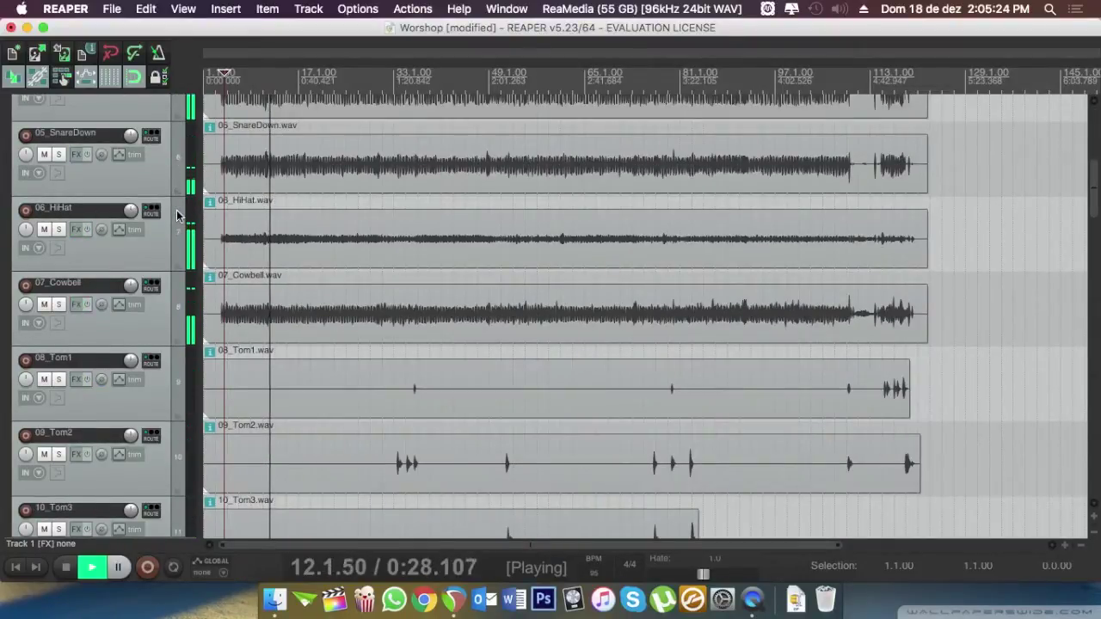
scroll(177, 215, "down", 15)
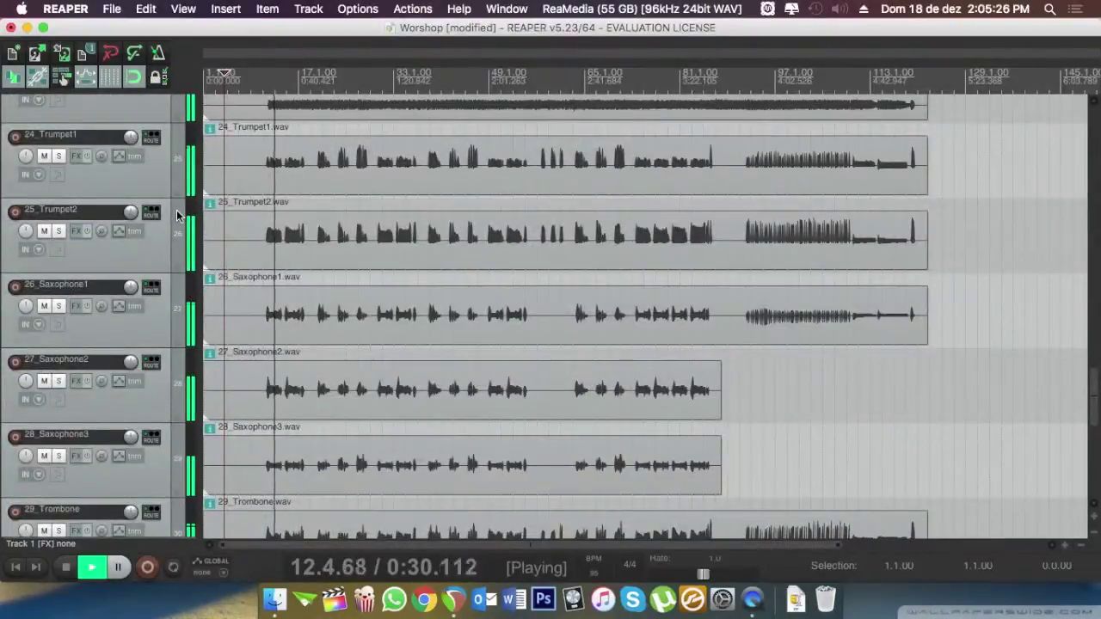
key("super+m")
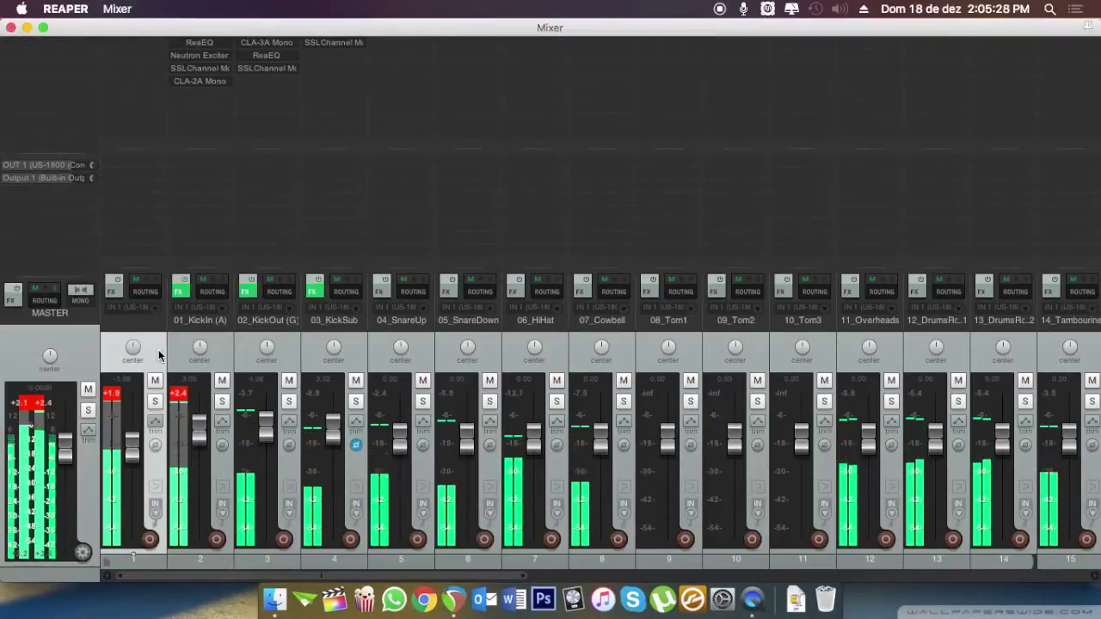